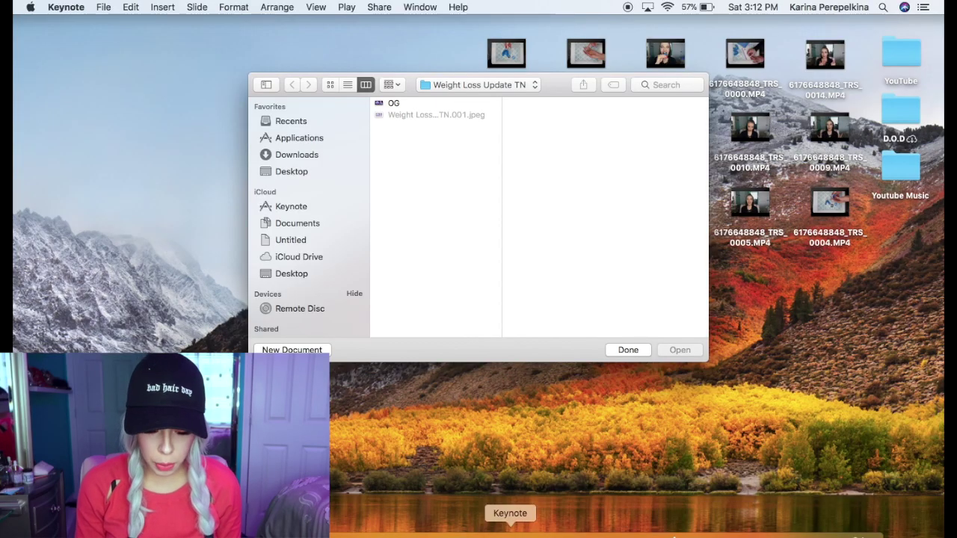
- Create a new standard-format presentation with the White theme
click(306, 350)
click(390, 220)
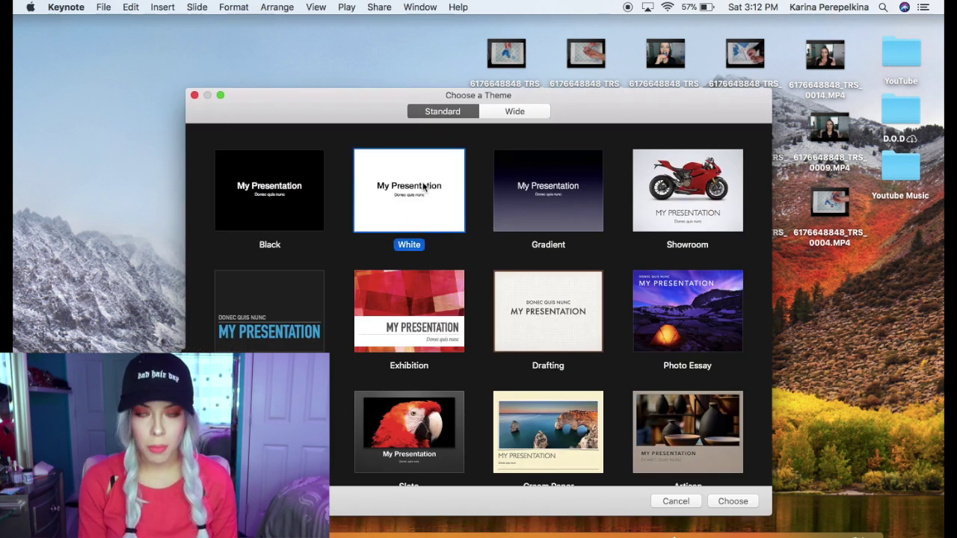
click(744, 501)
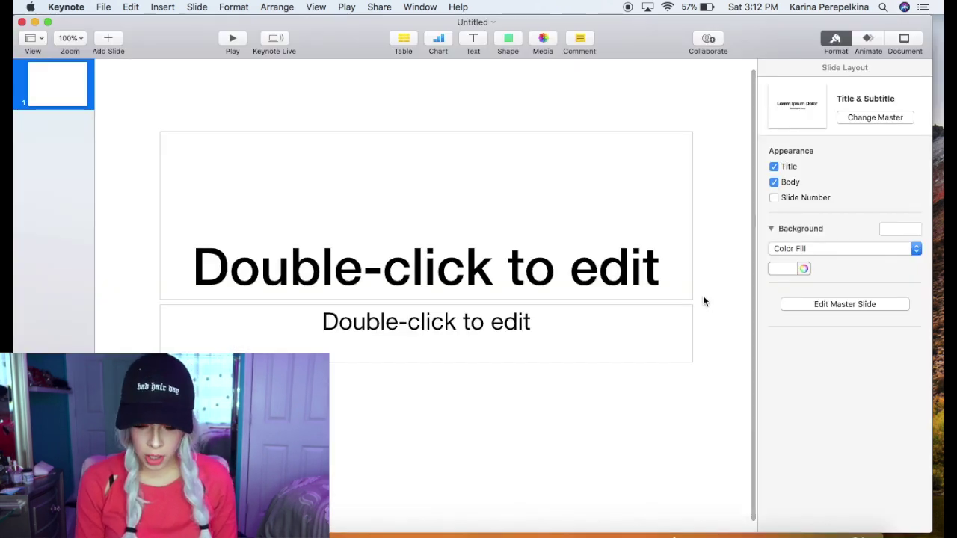
- Delete the title and subtitle placeholders from the slide
click(627, 174)
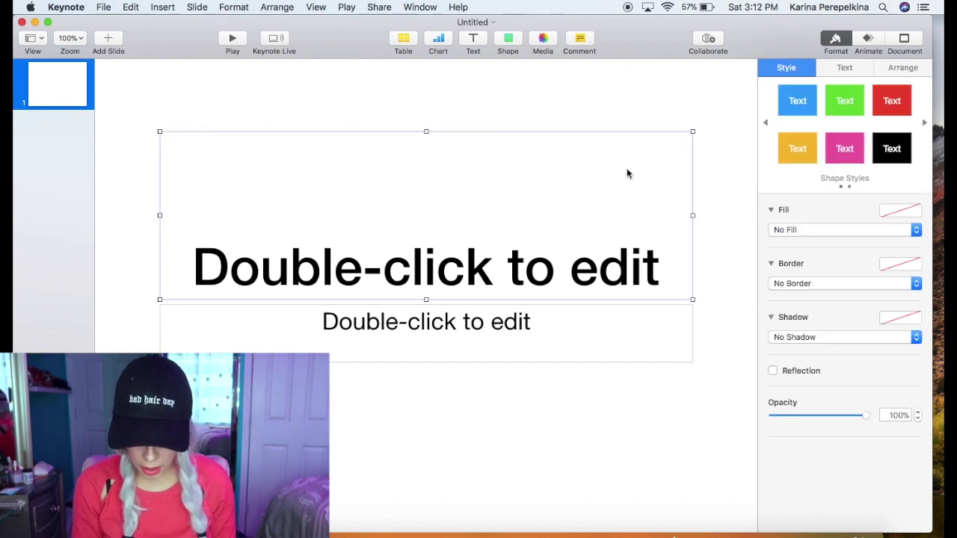
key(BackSpace)
click(635, 314)
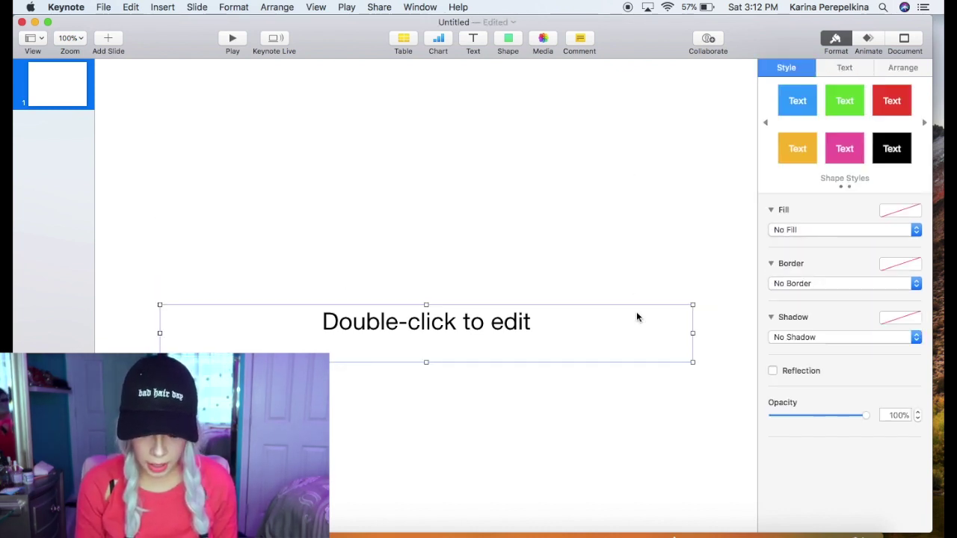
key(BackSpace)
key(super+minus)
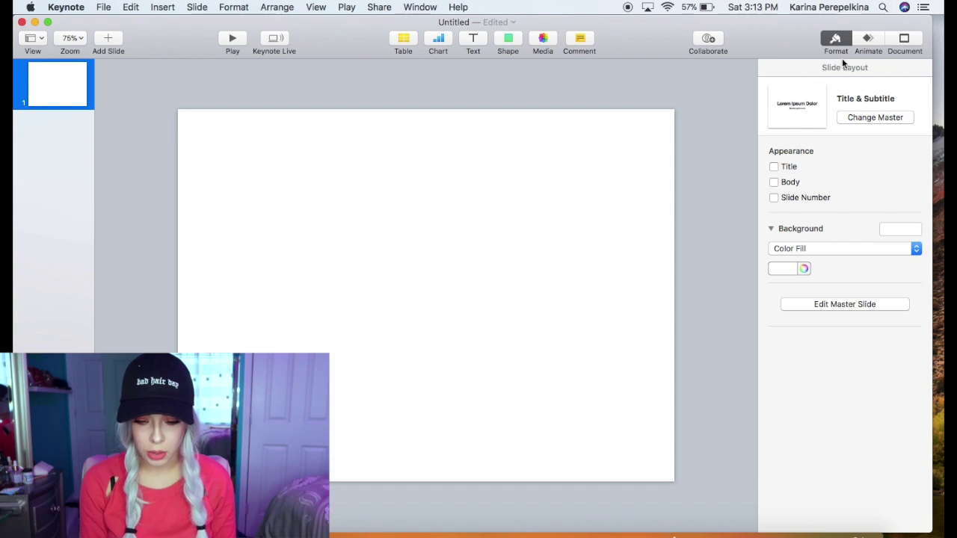
- Set a custom slide size of 1280 pts wide by 720 pts high
click(905, 38)
click(806, 352)
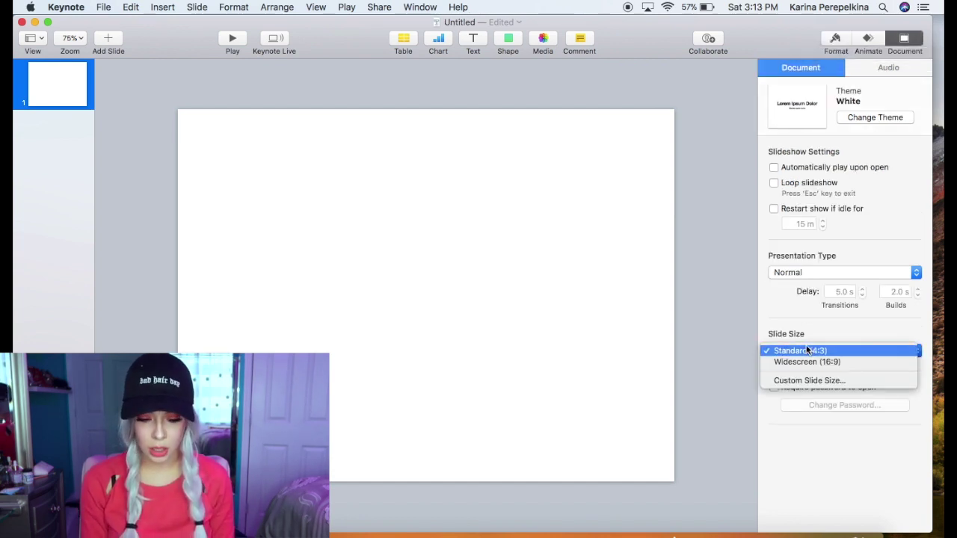
click(804, 383)
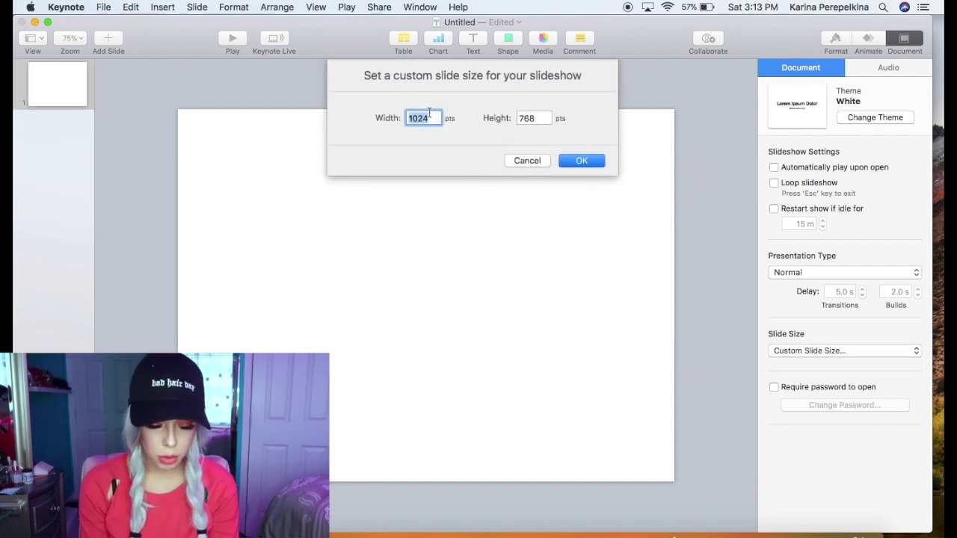
text(1)
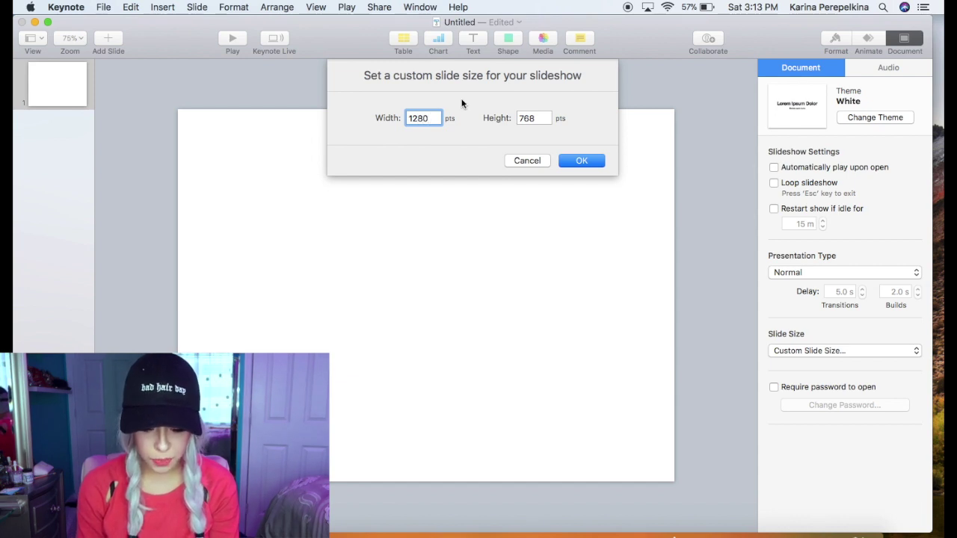
double_click(537, 122)
text(72)
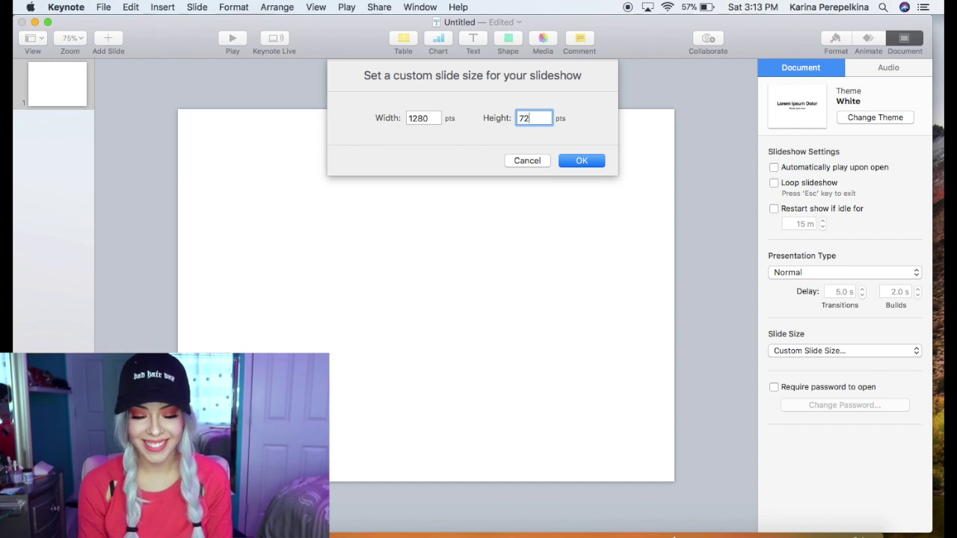
text(0)
click(581, 160)
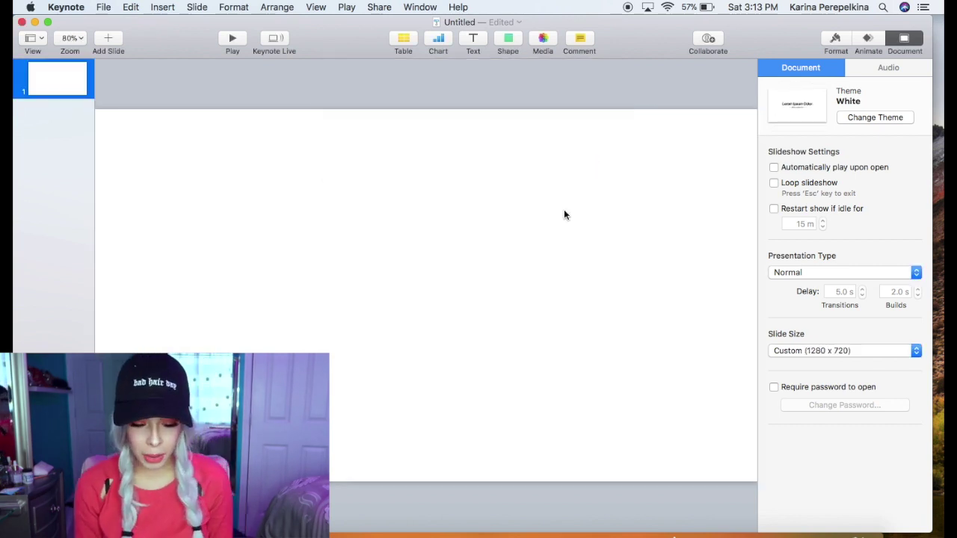
- Fill the slide background with a bright yellow color from the color wheel
scroll(496, 246, down, 5)
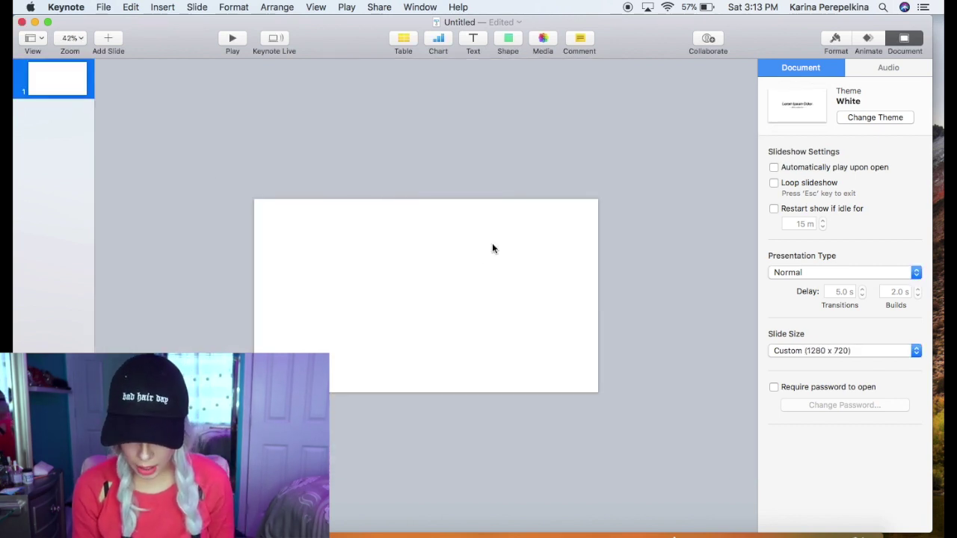
click(836, 39)
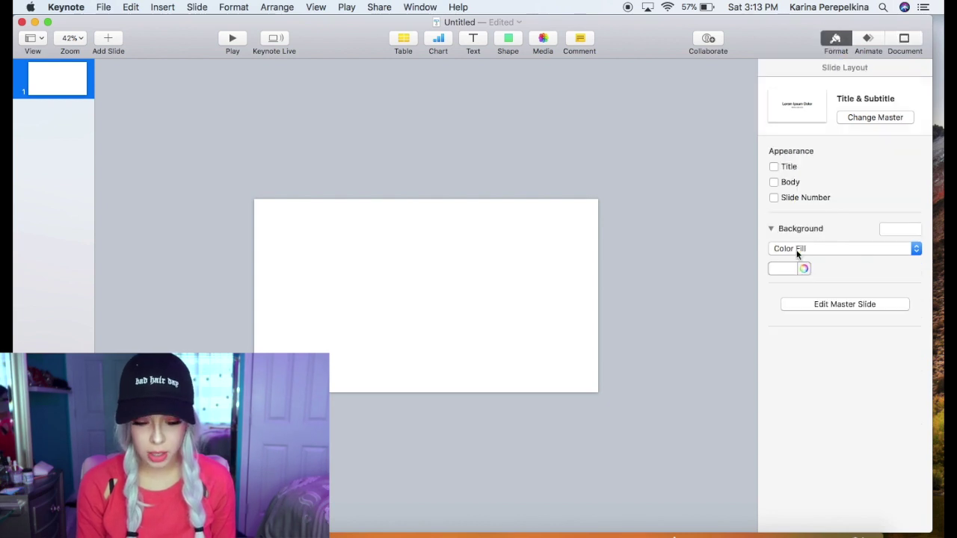
click(804, 269)
drag(722, 346, 755, 330)
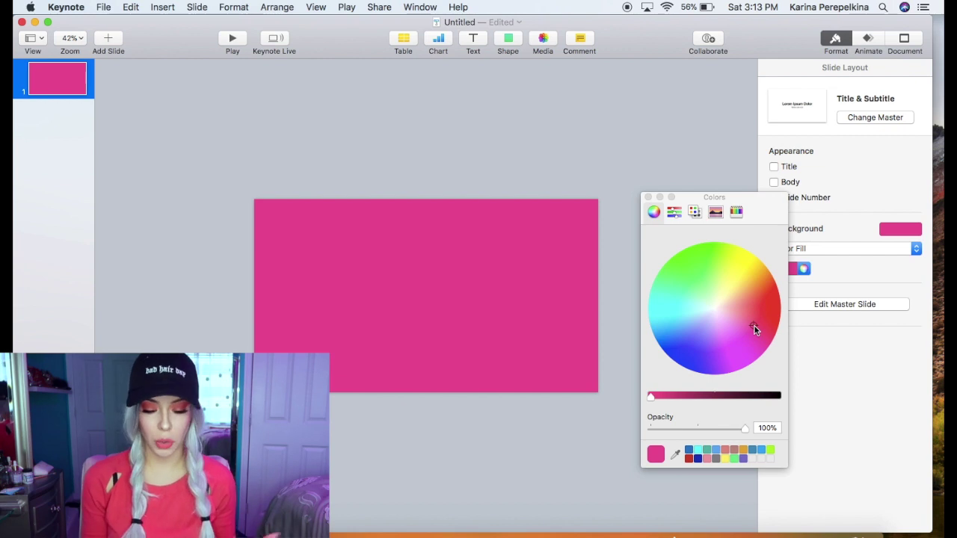
click(737, 277)
mouse_move(737, 277)
mouse_down()
mouse_move(733, 263)
mouse_move(741, 268)
mouse_up()
click(648, 198)
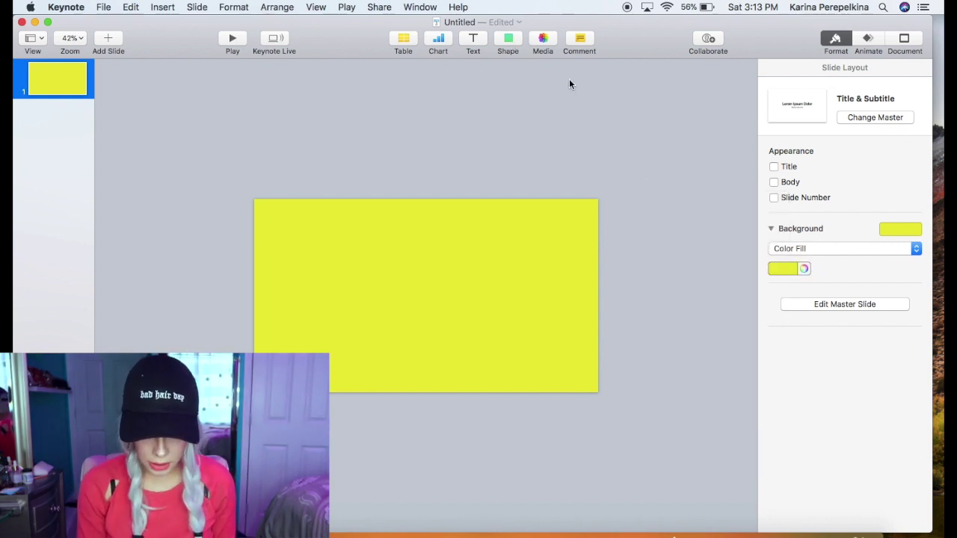
- Insert a basic square shape, stretch it into a wide rectangle and place it horizontally centered in the slide's upper half
click(505, 39)
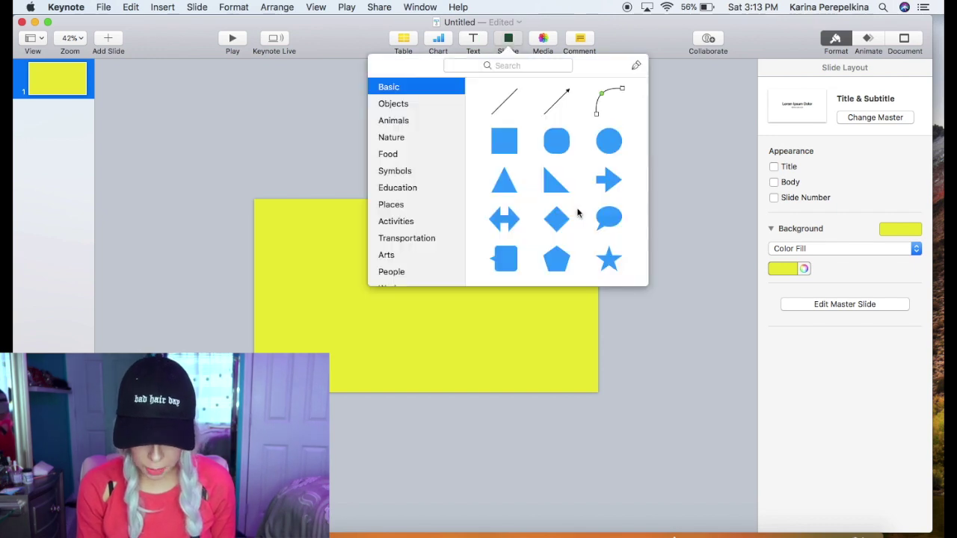
scroll(554, 217, down, 3)
scroll(553, 221, up, 3)
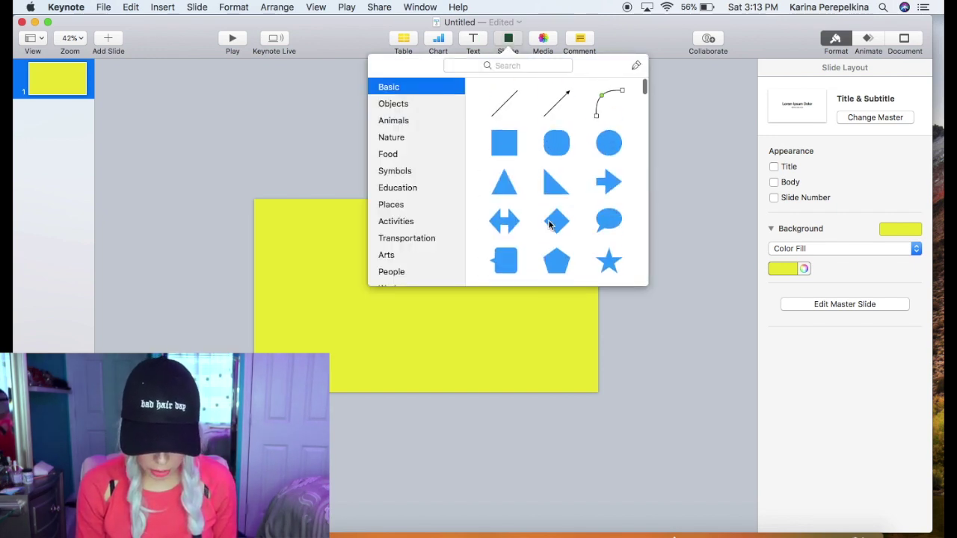
click(507, 142)
click(430, 294)
drag(430, 294, 505, 318)
drag(459, 297, 439, 287)
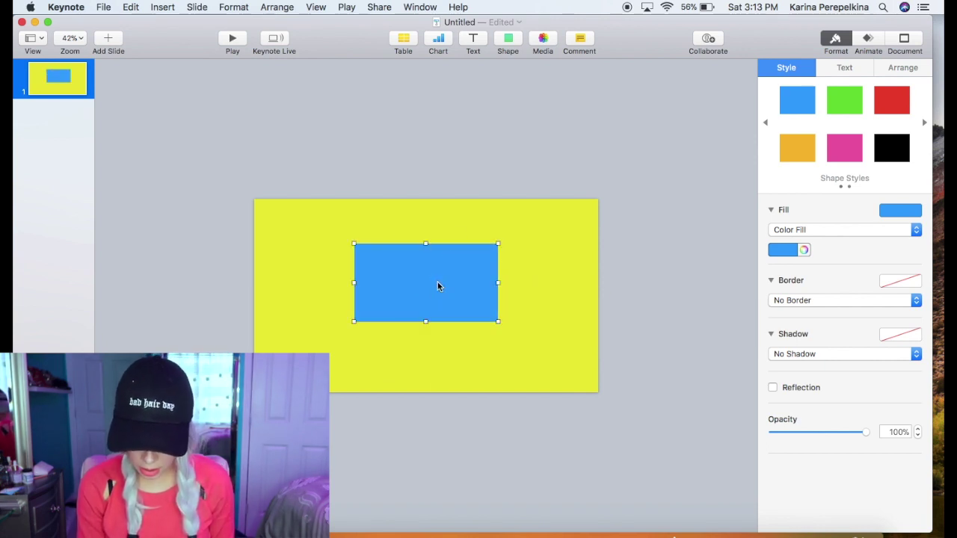
- Fill the rectangle with a light pinkish purple from the color wheel
click(804, 250)
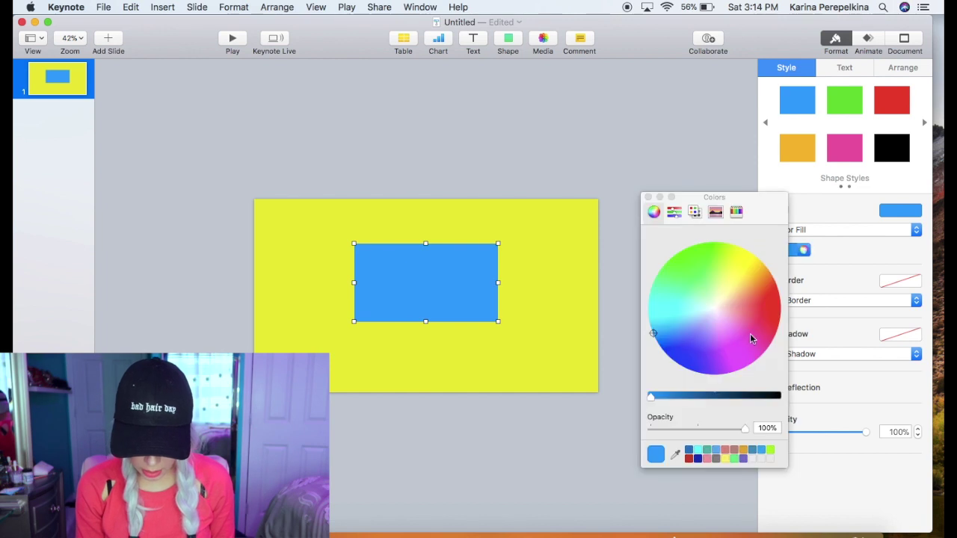
mouse_move(751, 339)
mouse_down()
mouse_move(725, 325)
mouse_move(725, 337)
mouse_up()
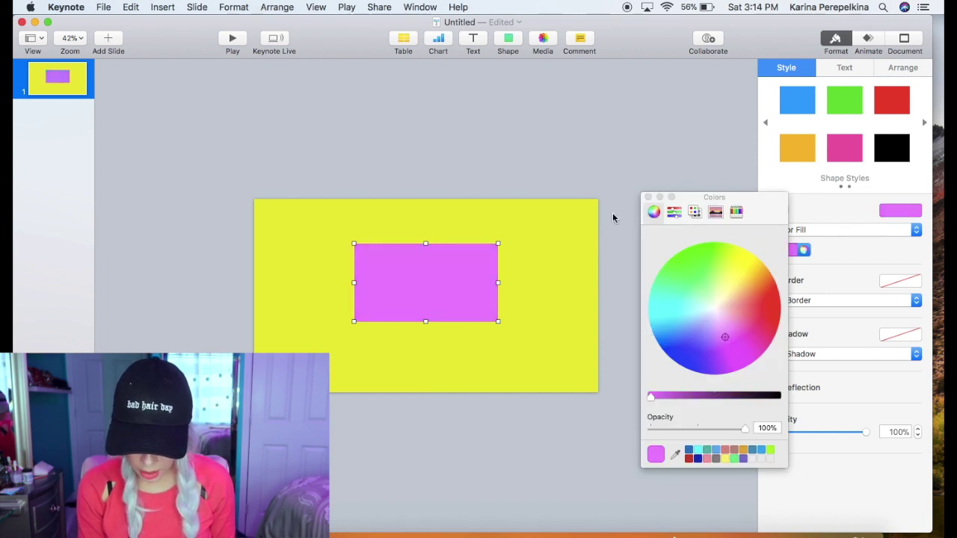
click(404, 298)
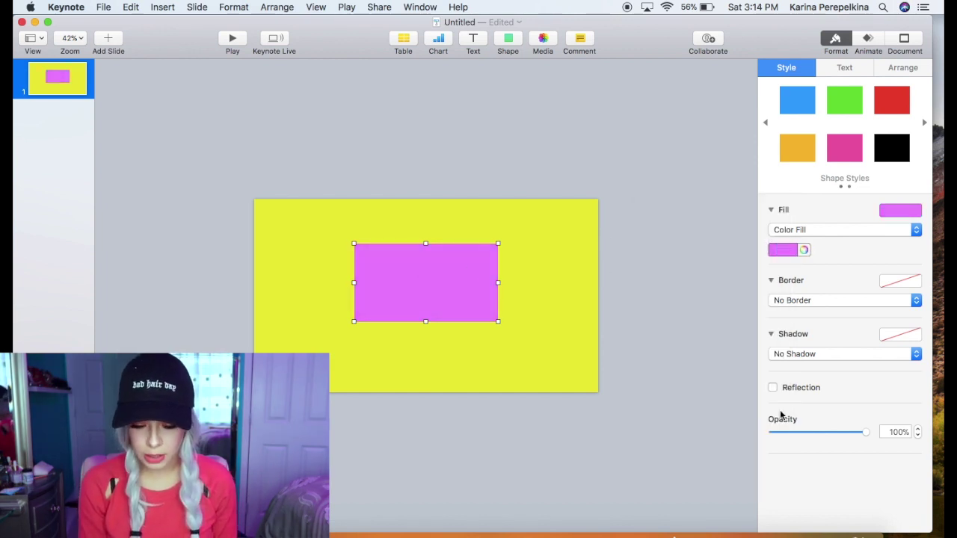
- Give the rectangle a drop shadow with a 19 pt blur and a 12 pt offset
click(799, 354)
click(801, 364)
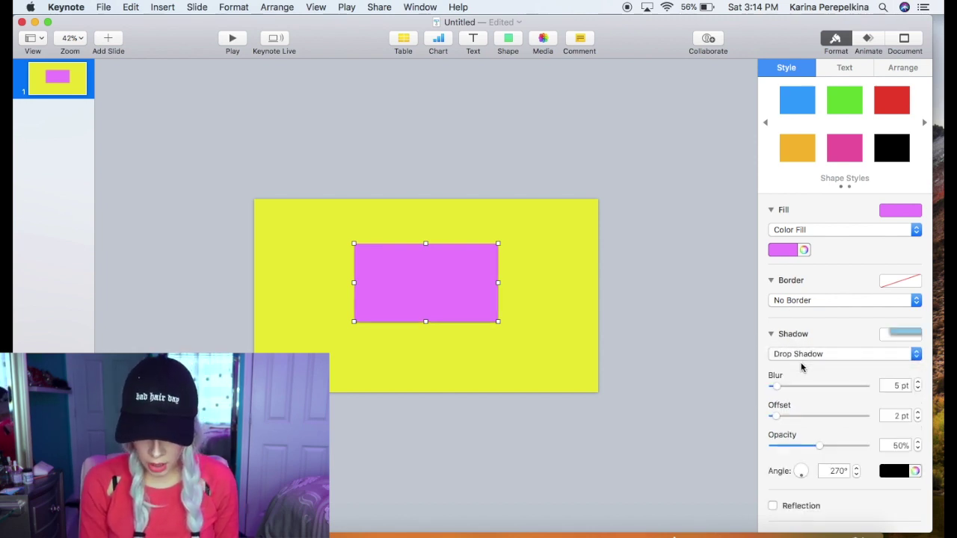
drag(777, 386, 787, 387)
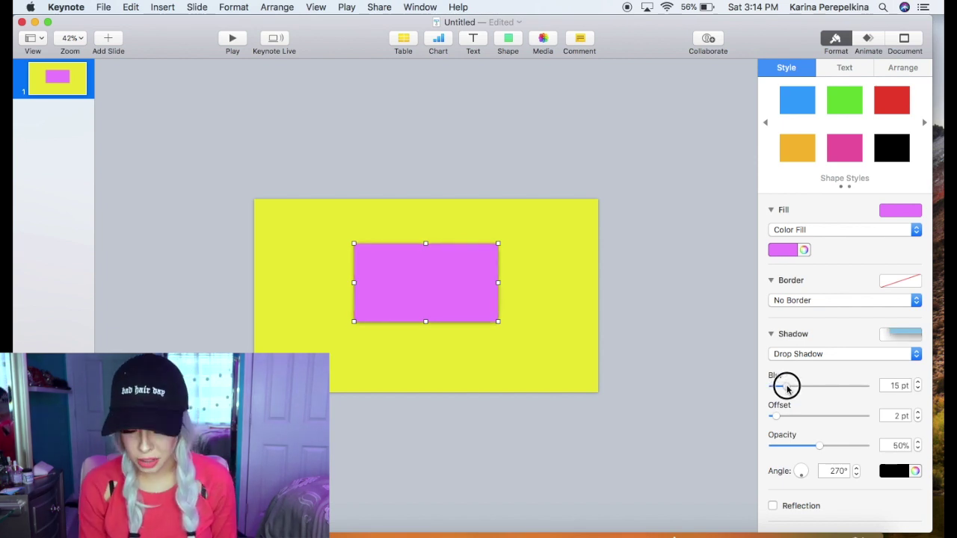
drag(786, 387, 795, 417)
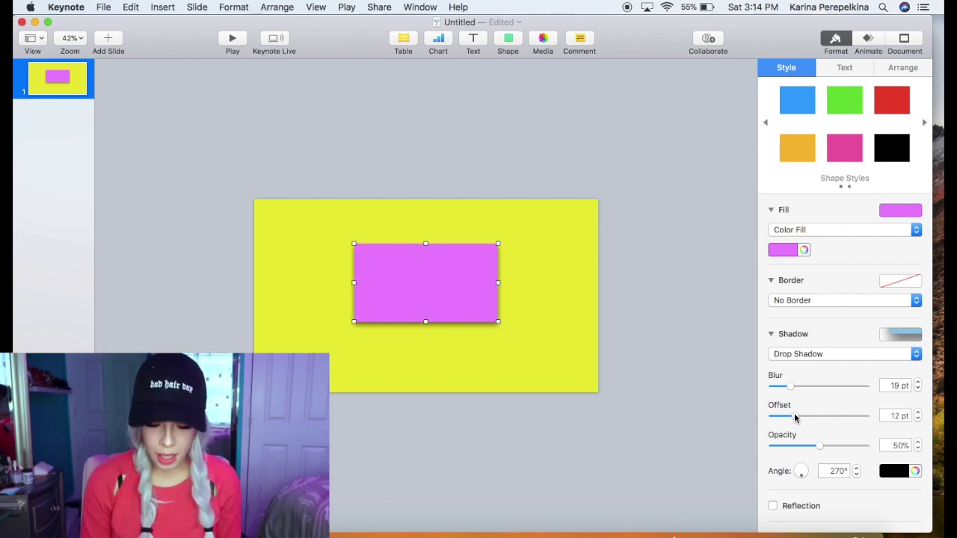
- Nudge the purple rectangle slightly upward, keeping it horizontally centered on the slide
click(593, 317)
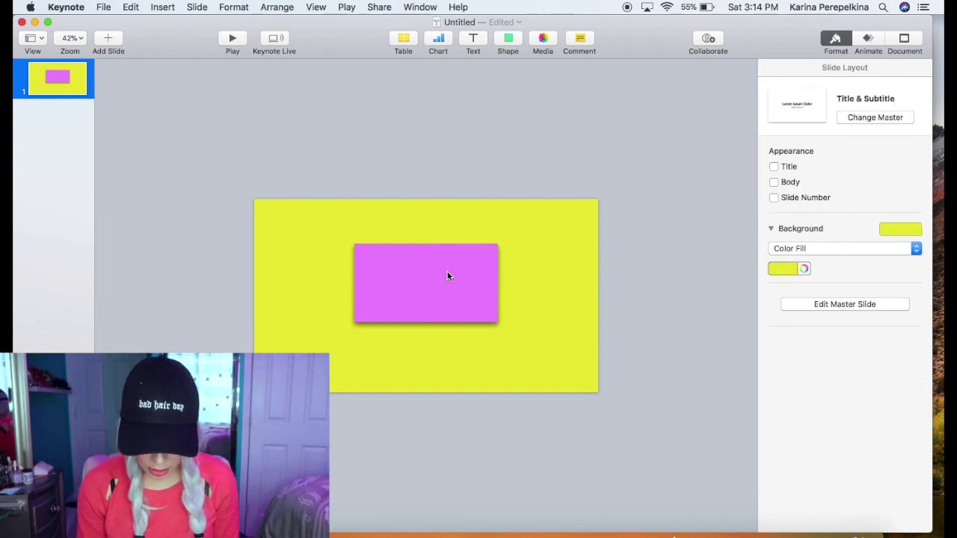
drag(449, 274, 457, 275)
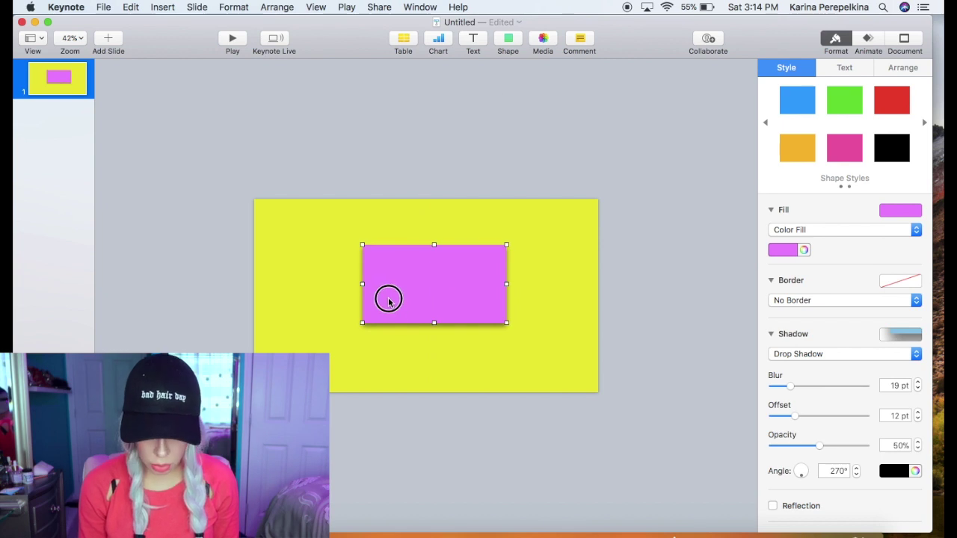
drag(387, 297, 378, 294)
- Add a text box reading "GALAXY" and place it centered near the purple rectangle's upper edge
click(483, 41)
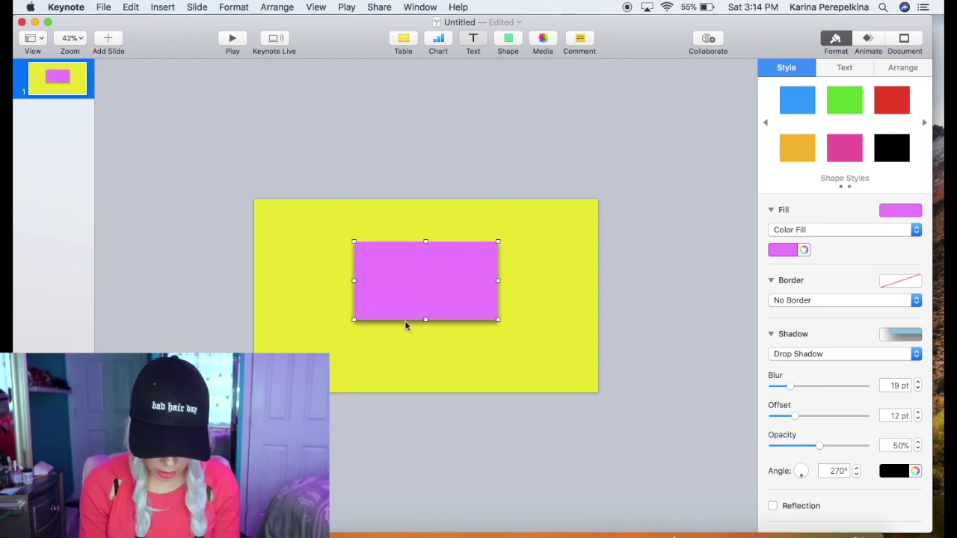
text(GA)
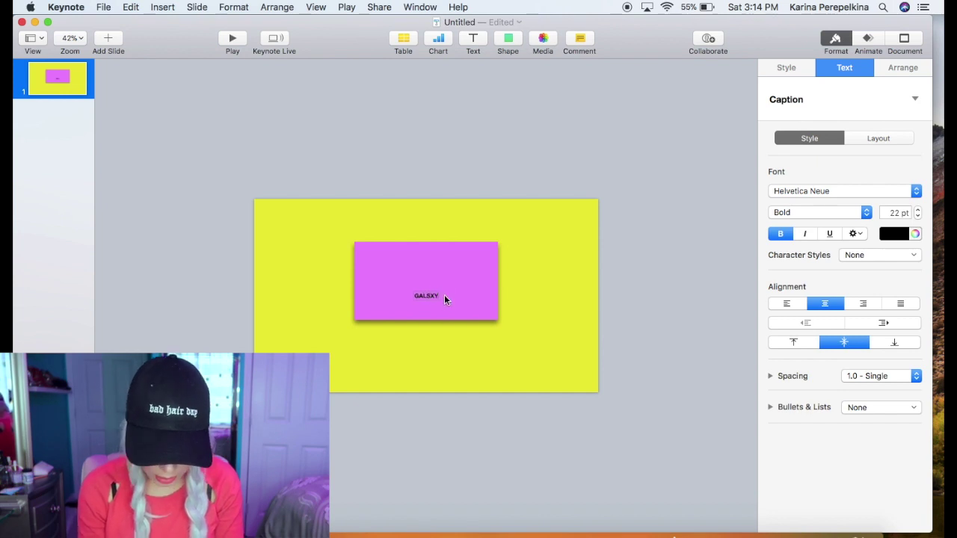
text(LSXY)
key(BackSpace)
key(BackSpace)
key(BackSpace)
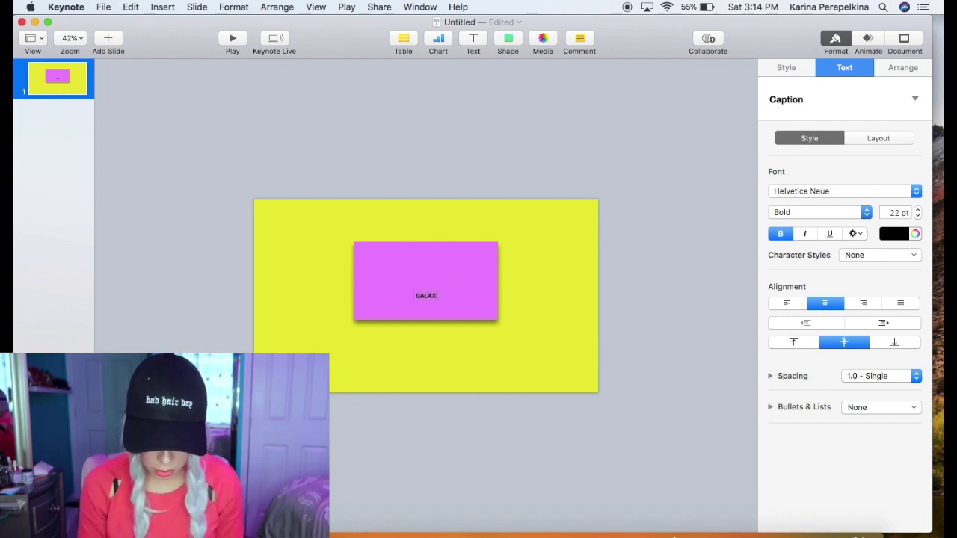
click(493, 301)
drag(427, 294, 432, 257)
- Add a second text box reading "GIRL" below the "GALAXY" text
click(473, 38)
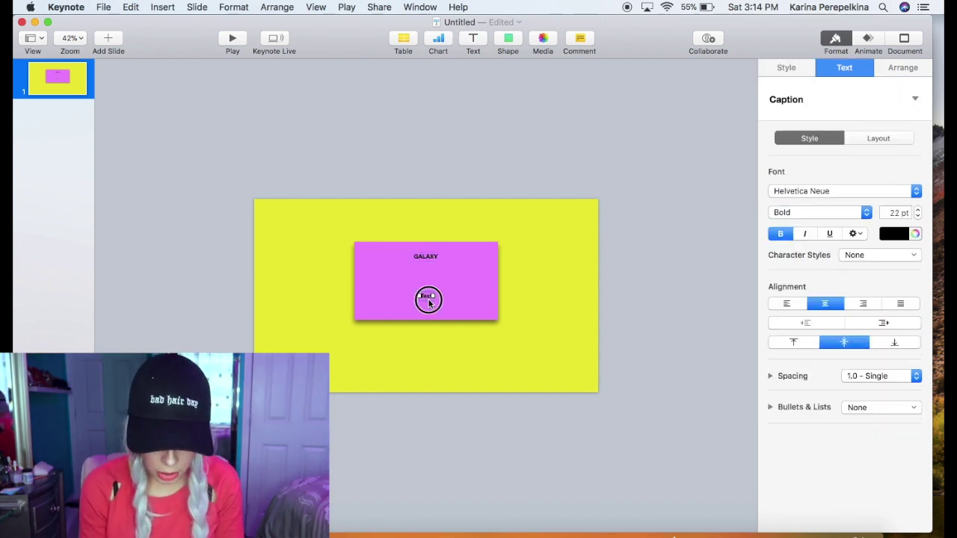
text(GIRL)
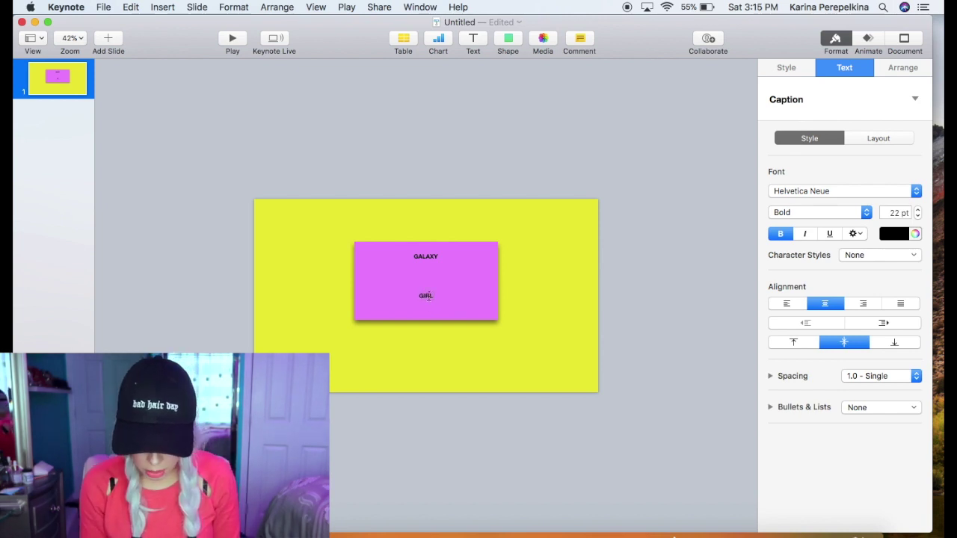
click(421, 258)
- Make the "GALAXY" text white and set its font size to 250 pt
click(422, 258)
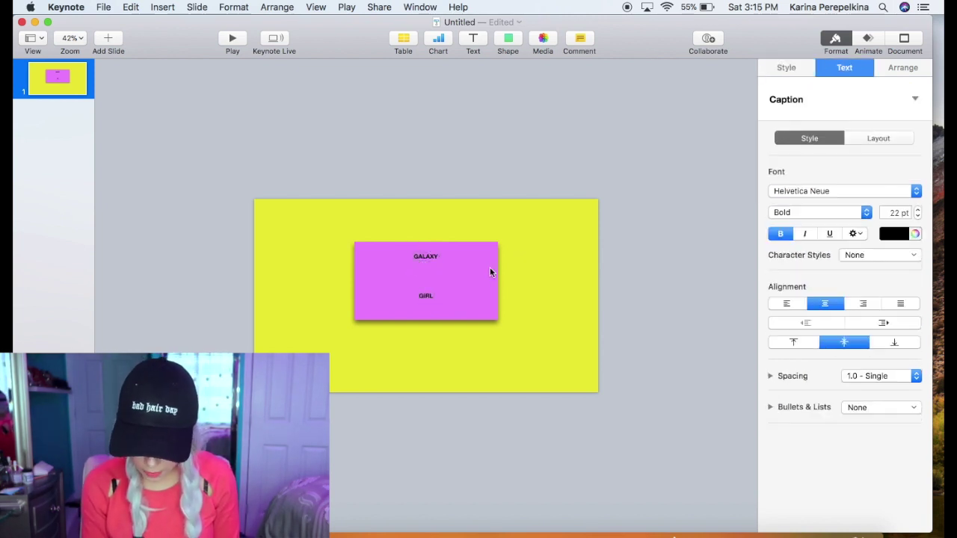
double_click(424, 257)
click(900, 233)
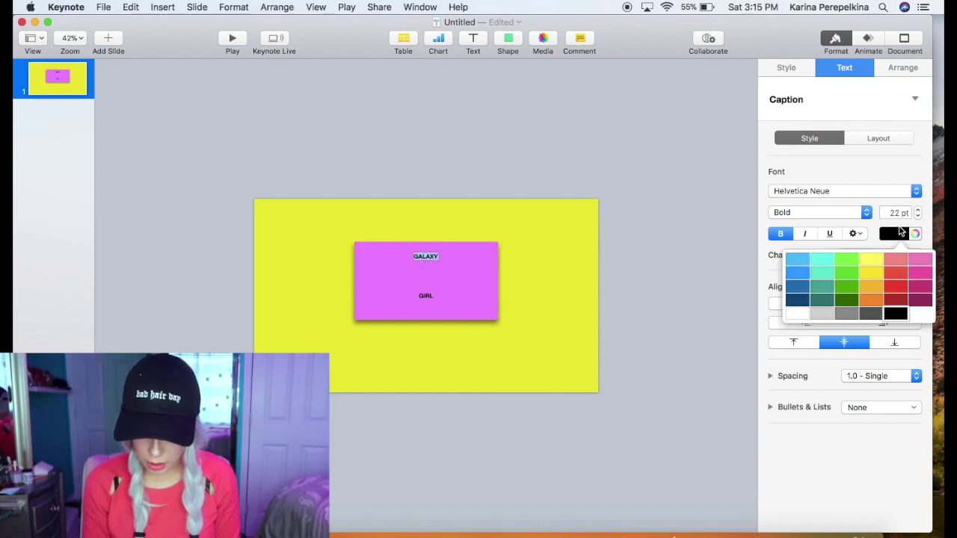
click(794, 314)
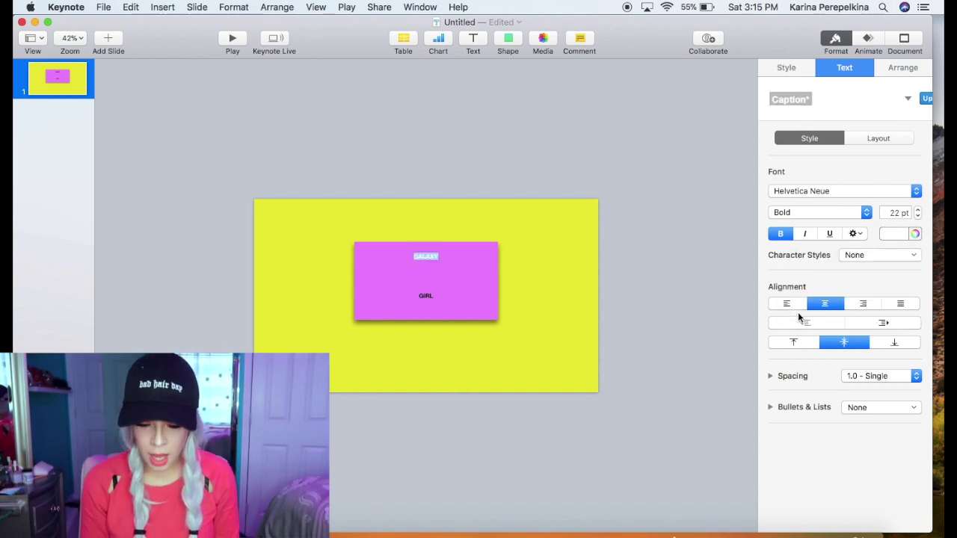
click(901, 212)
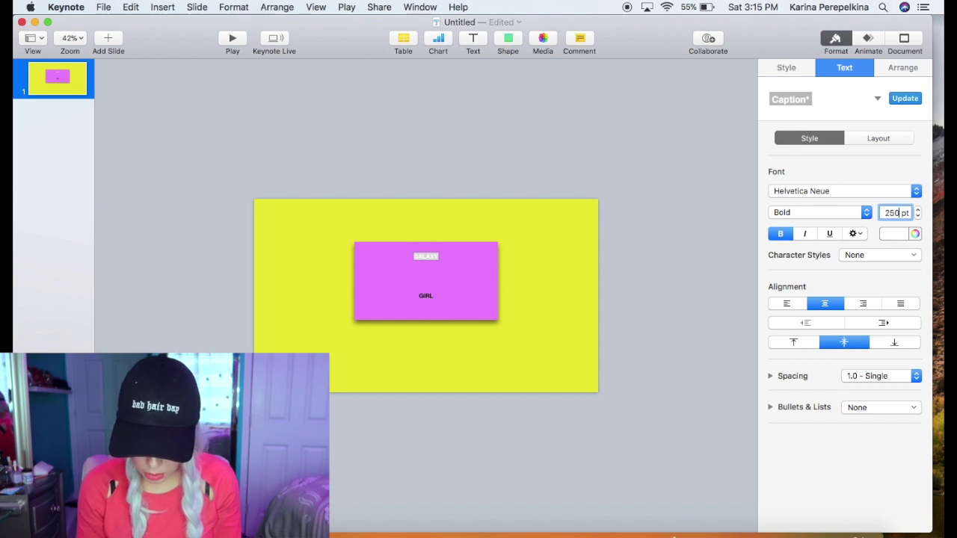
key(Return)
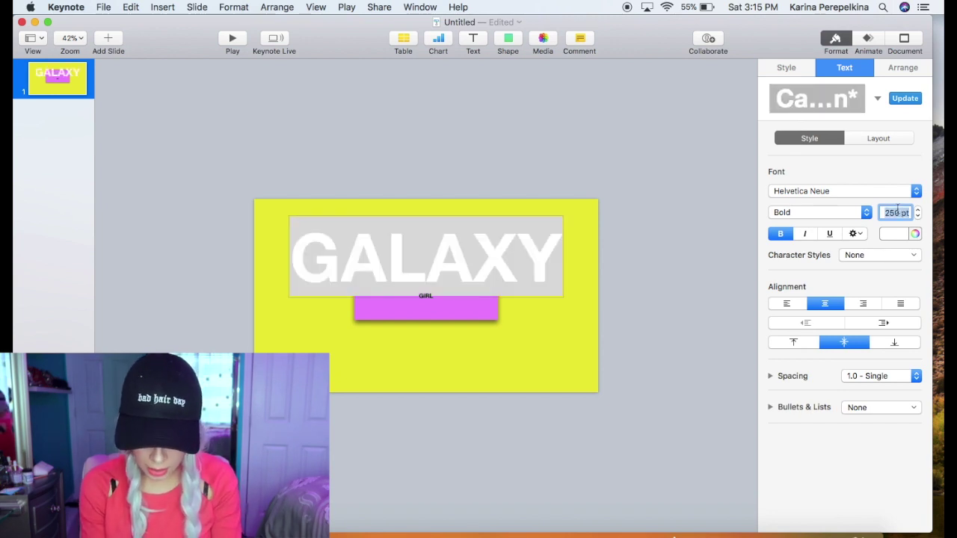
- Set the font size of both the "GALAXY" and "GIRL" texts to 100 pt
text(100)
key(Return)
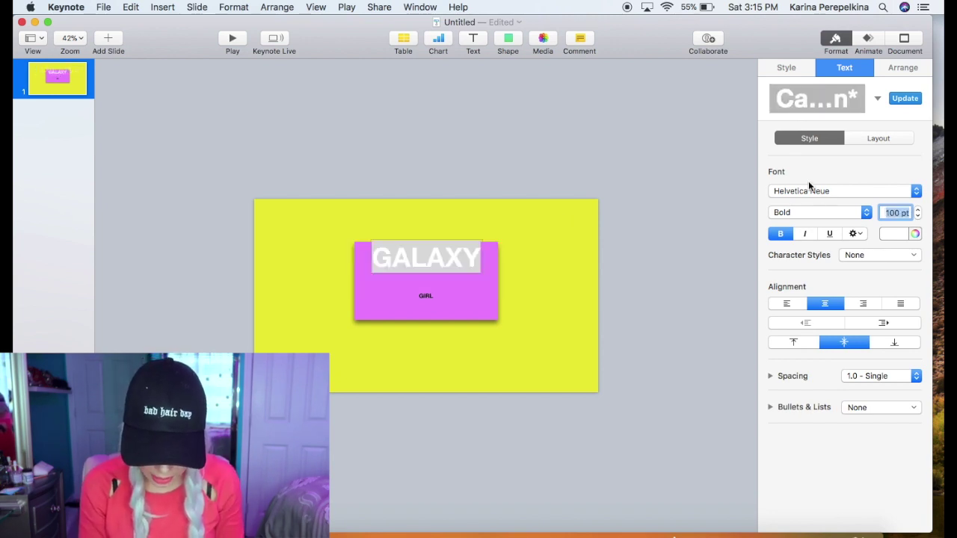
click(720, 242)
double_click(426, 295)
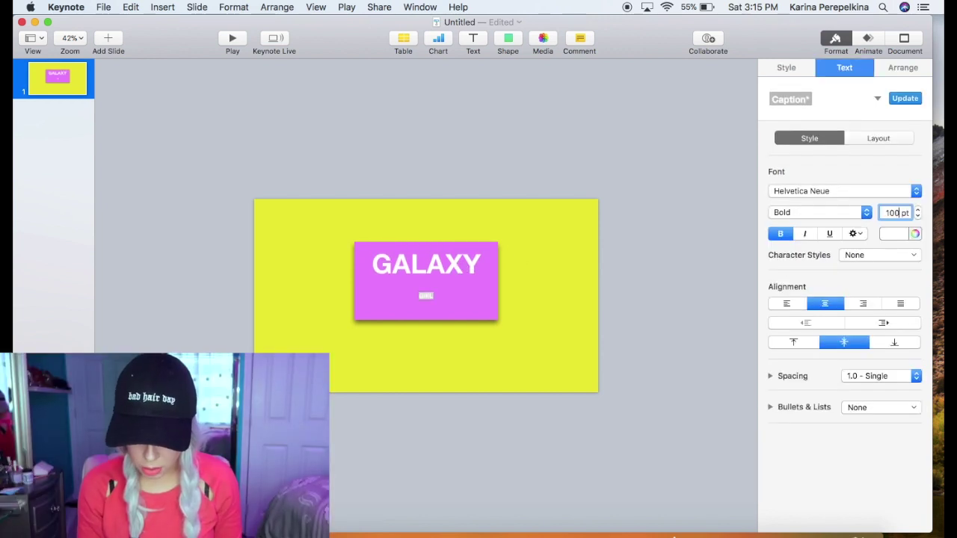
text(100)
key(Return)
- Change the font of both the "GIRL" and "GALAXY" texts to Bungee Inline
click(839, 191)
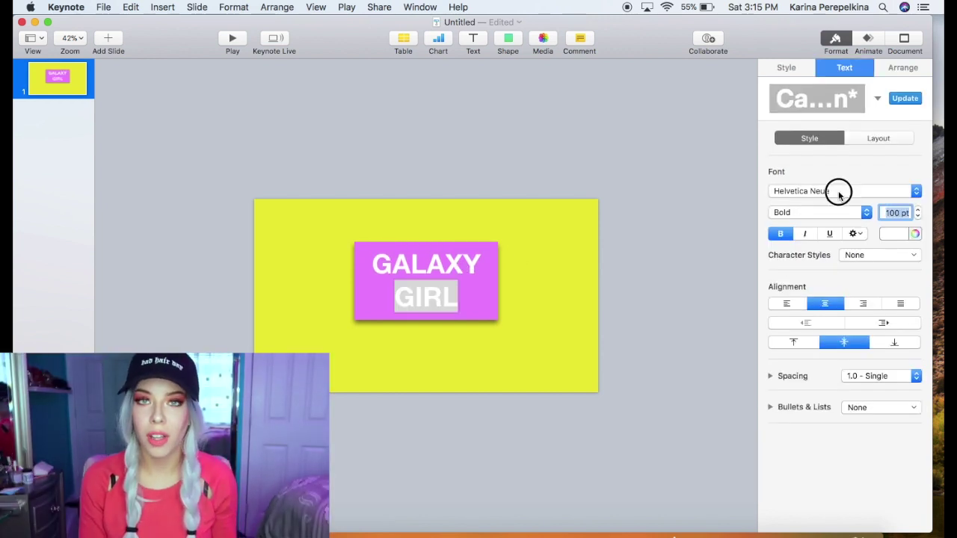
scroll(838, 191, up, 10)
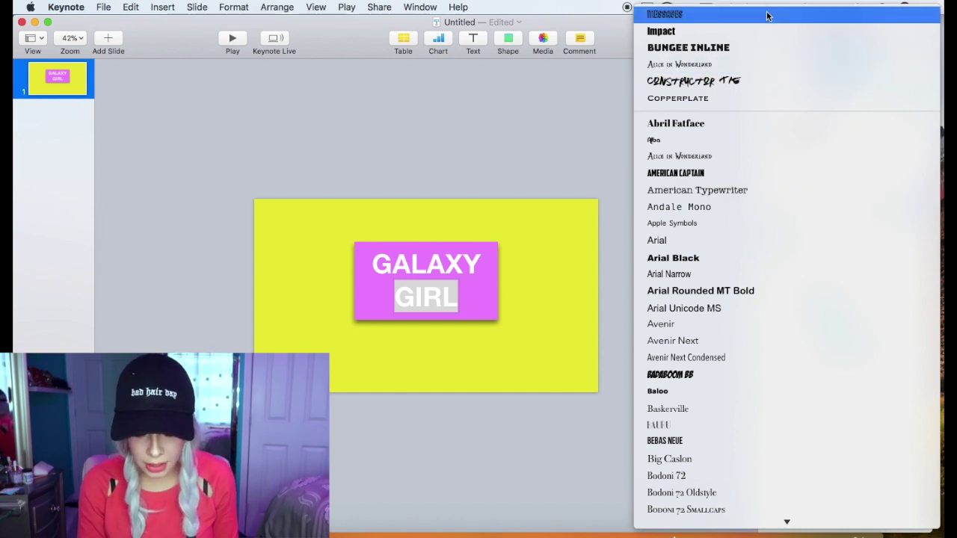
click(759, 46)
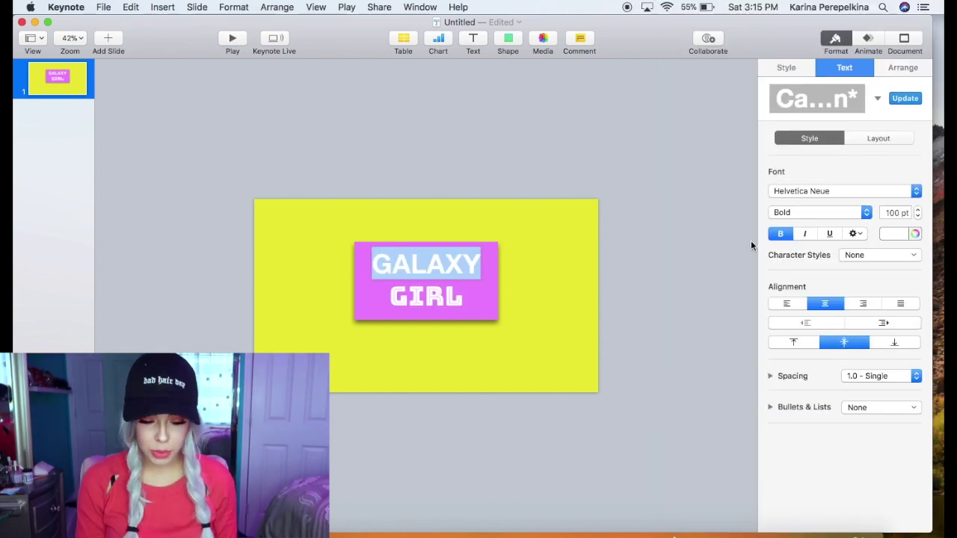
click(826, 191)
scroll(827, 193, up, 10)
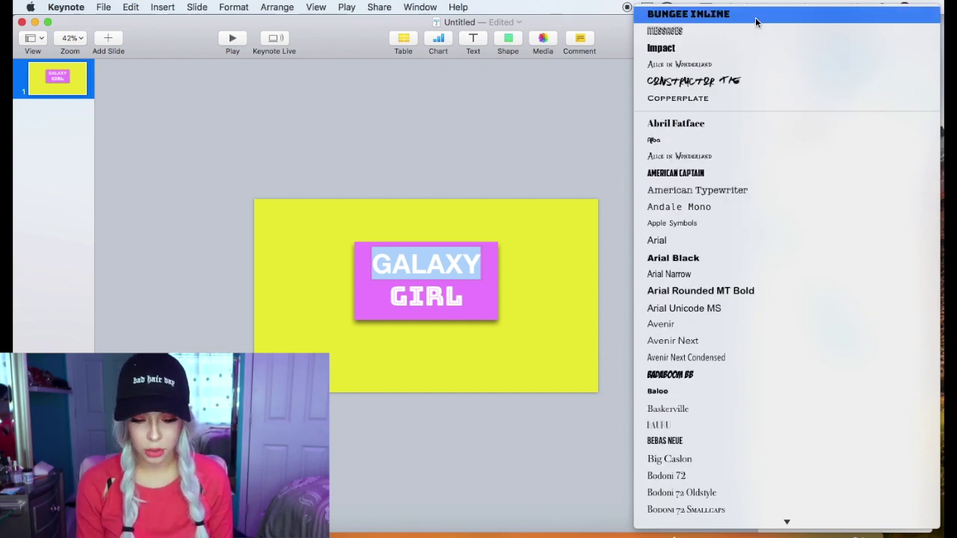
click(558, 132)
click(558, 132)
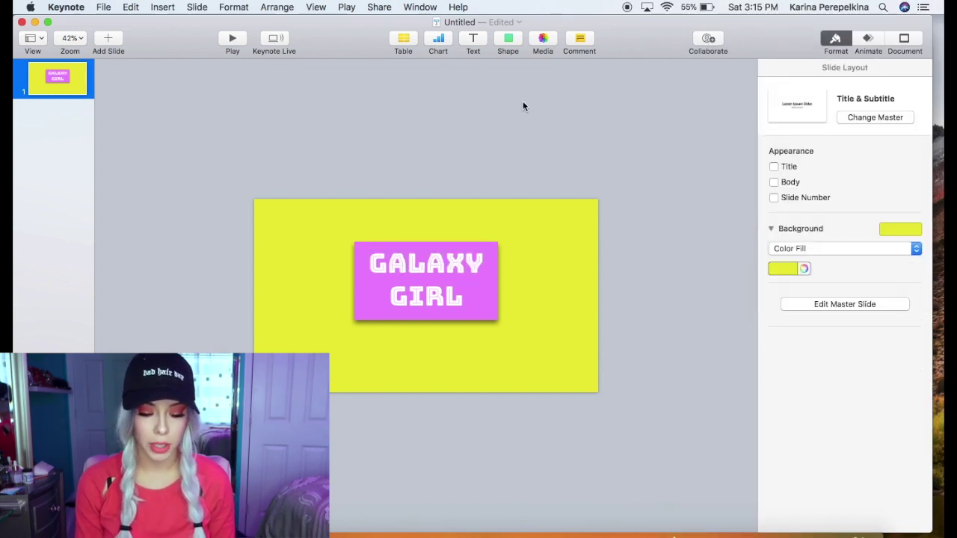
- Move the "GALAXY" text slightly down, closer to "GIRL", keeping it horizontally centered on the purple rectangle
double_click(446, 260)
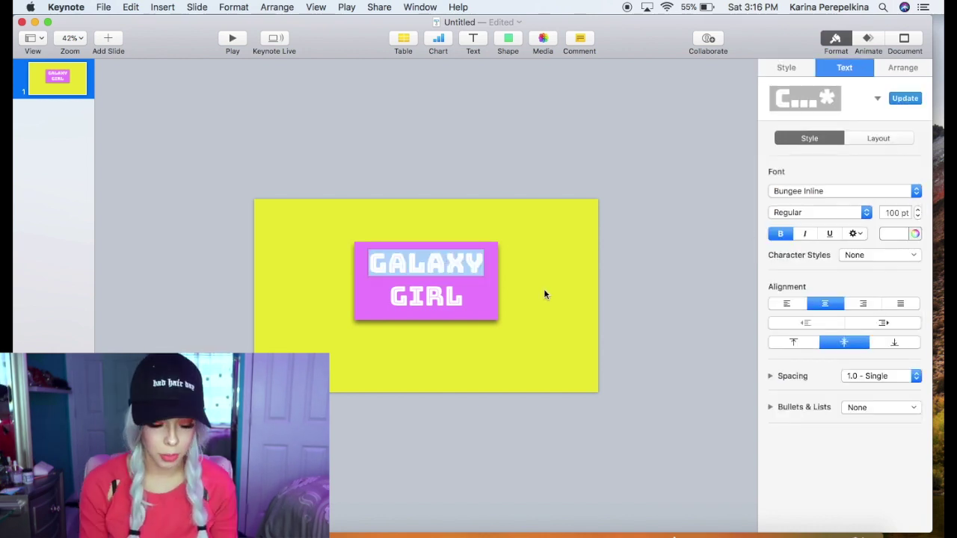
click(529, 292)
click(461, 262)
click(447, 297)
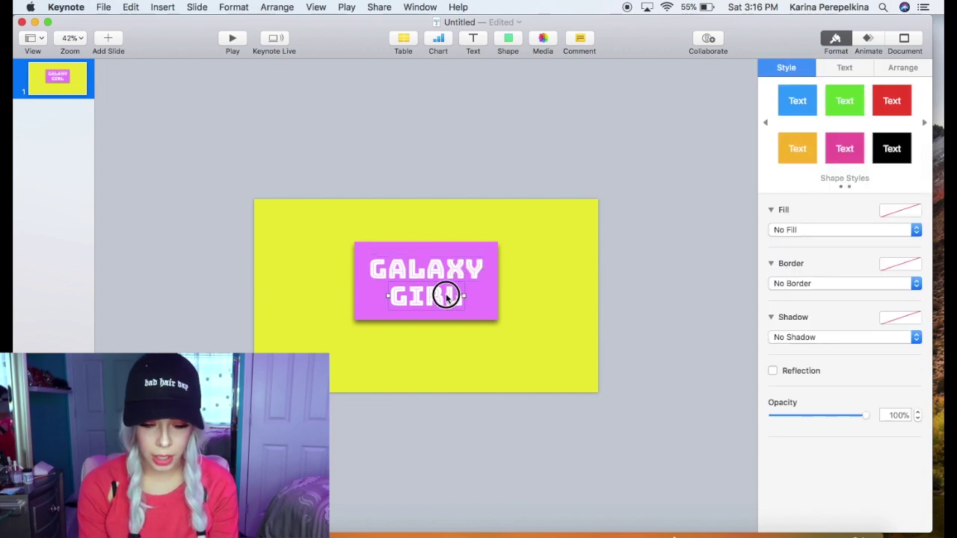
drag(447, 297, 447, 297)
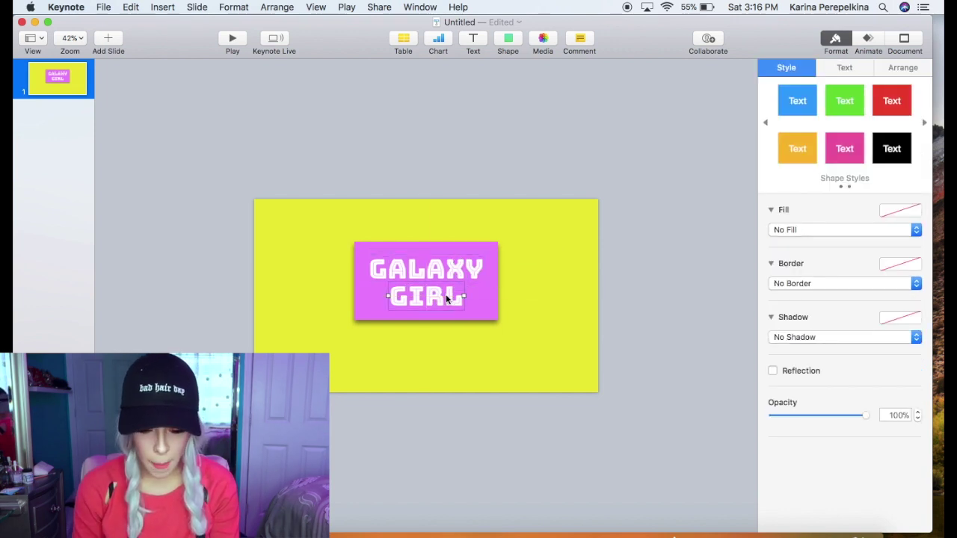
click(427, 175)
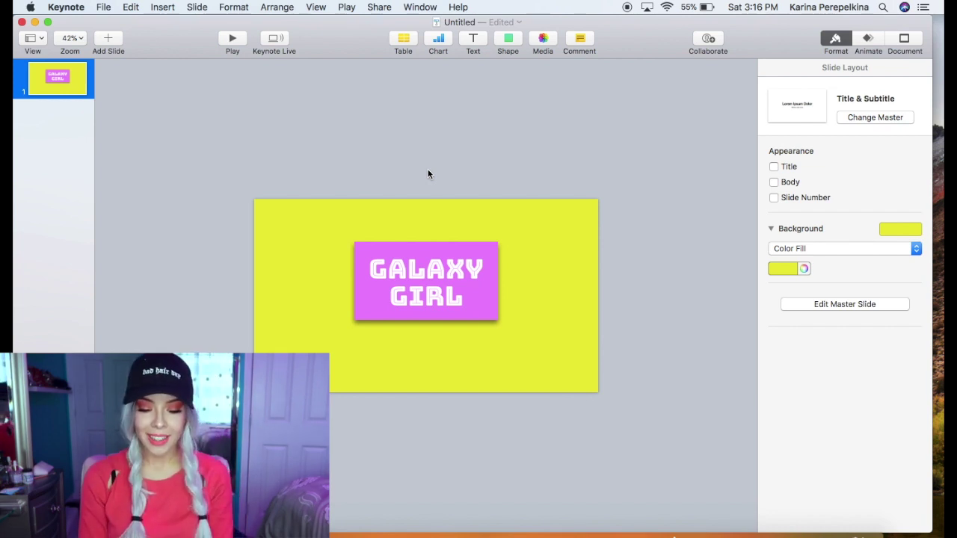
- Copy the purple rectangle with both texts, and add two new Title & Subtitle slides
drag(314, 151, 625, 459)
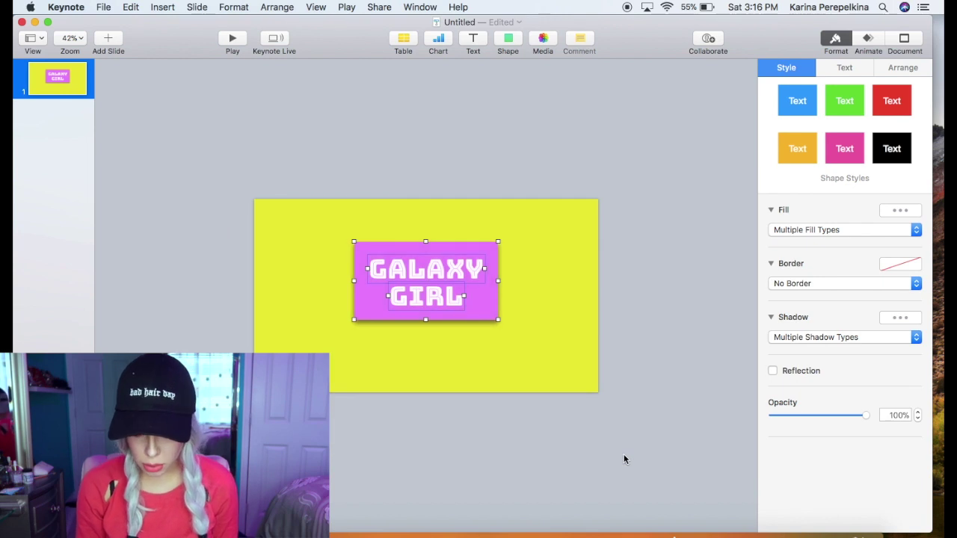
click(108, 42)
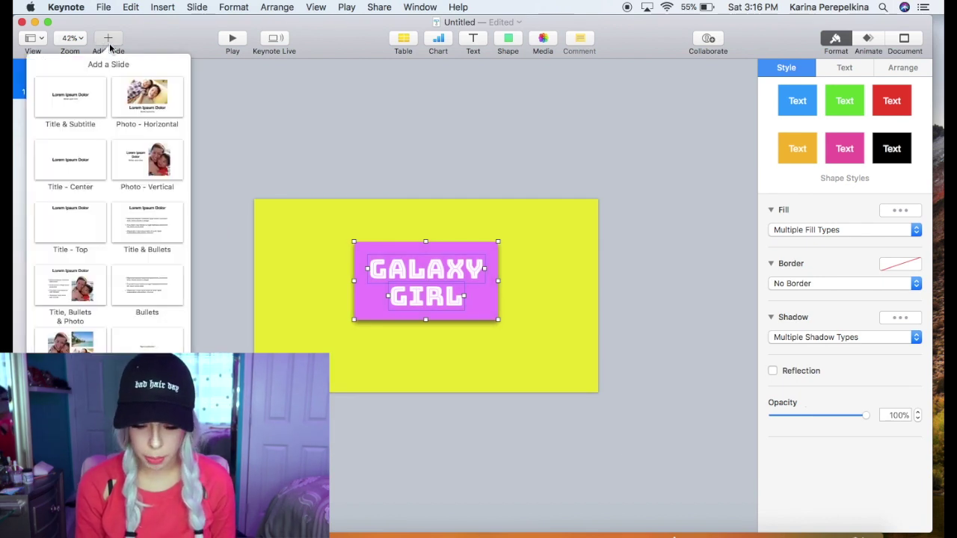
click(71, 99)
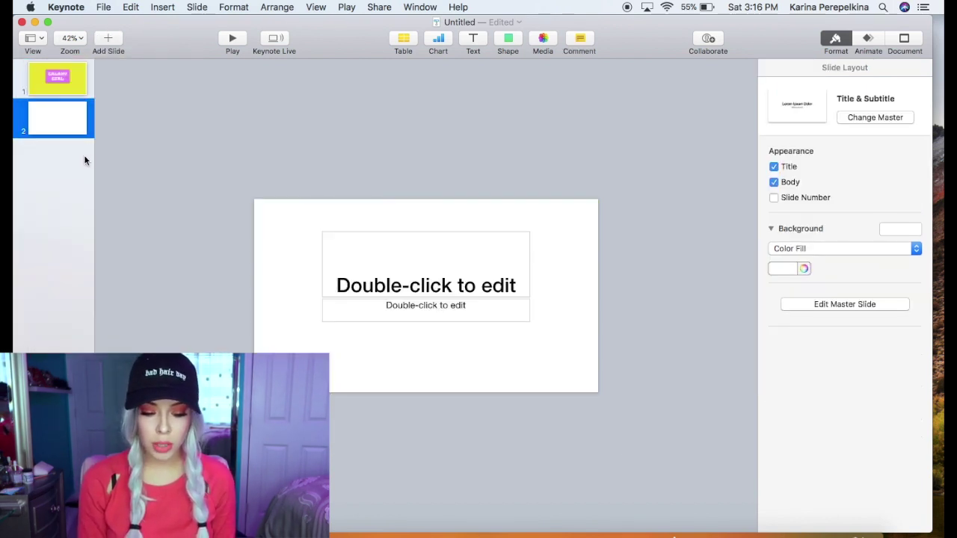
click(109, 41)
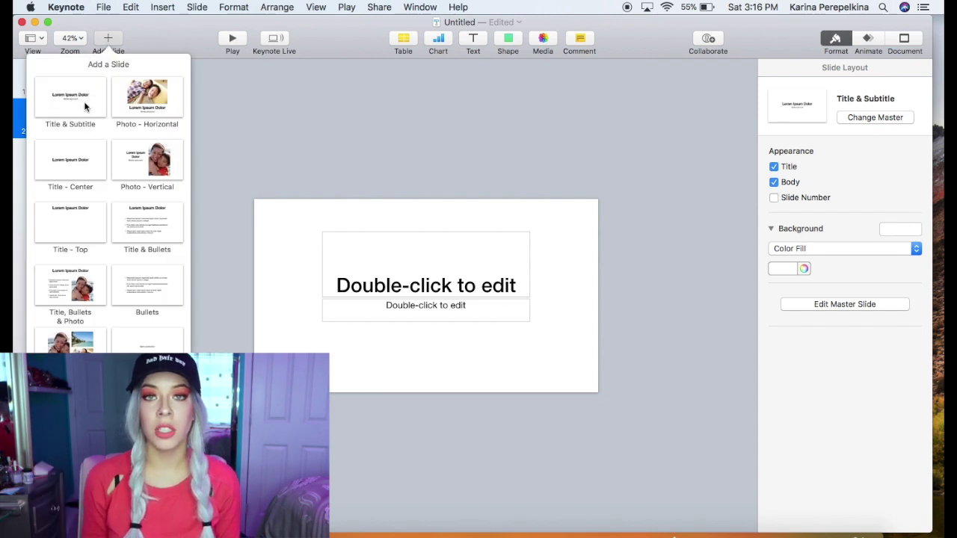
click(61, 125)
click(61, 126)
- Delete the title and subtitle placeholders on slide 2 and paste the copied GALAXY GIRL design
click(359, 253)
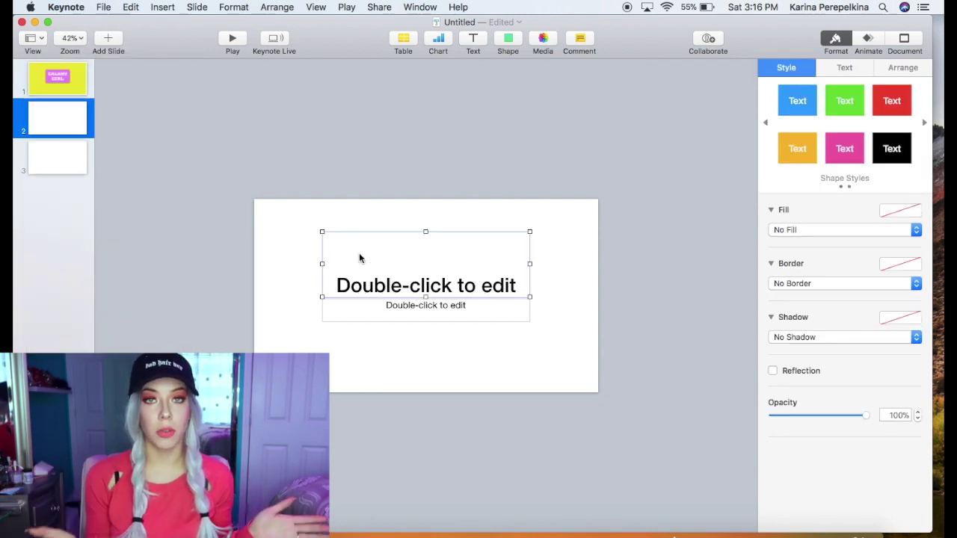
key(Delete)
click(516, 309)
key(Delete)
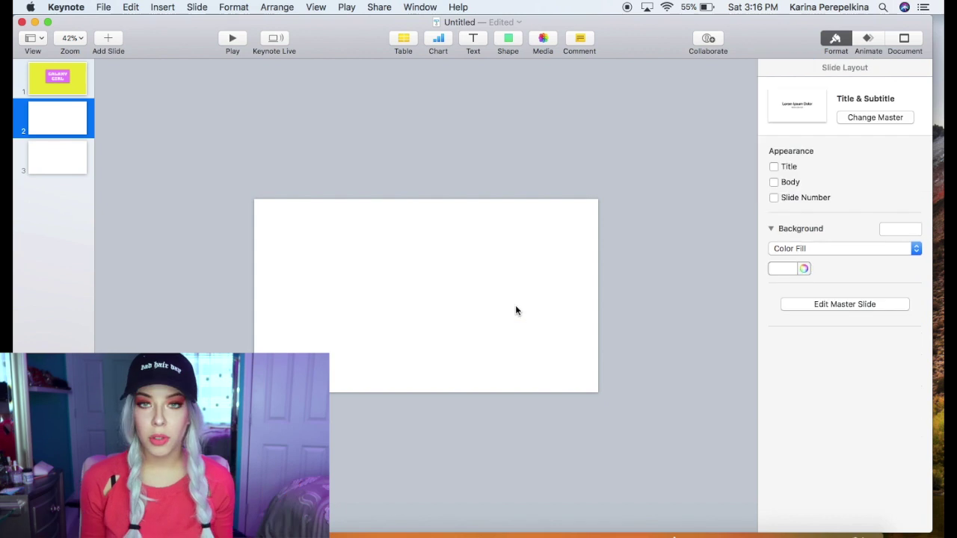
key(super+v)
click(550, 318)
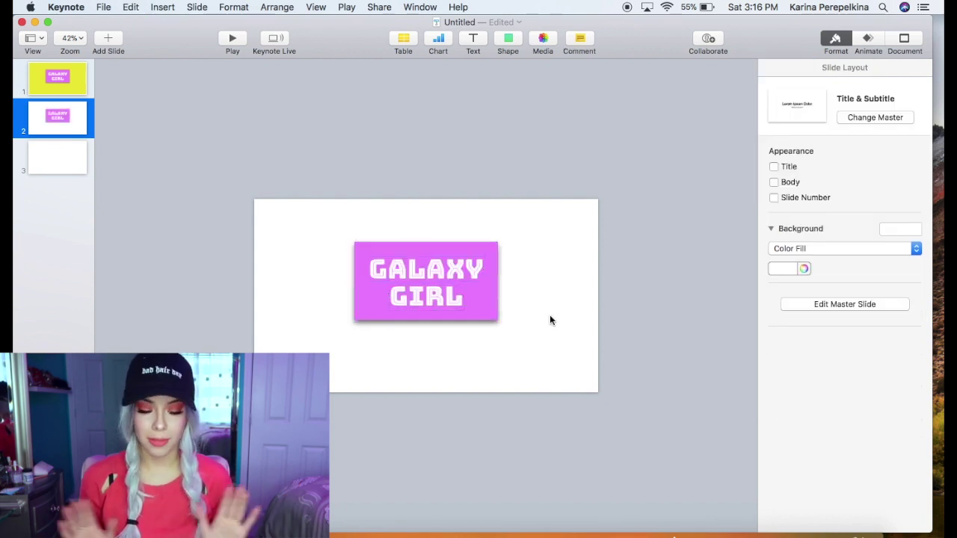
- Save slide 1's yellow background color as a reusable color swatch
click(76, 75)
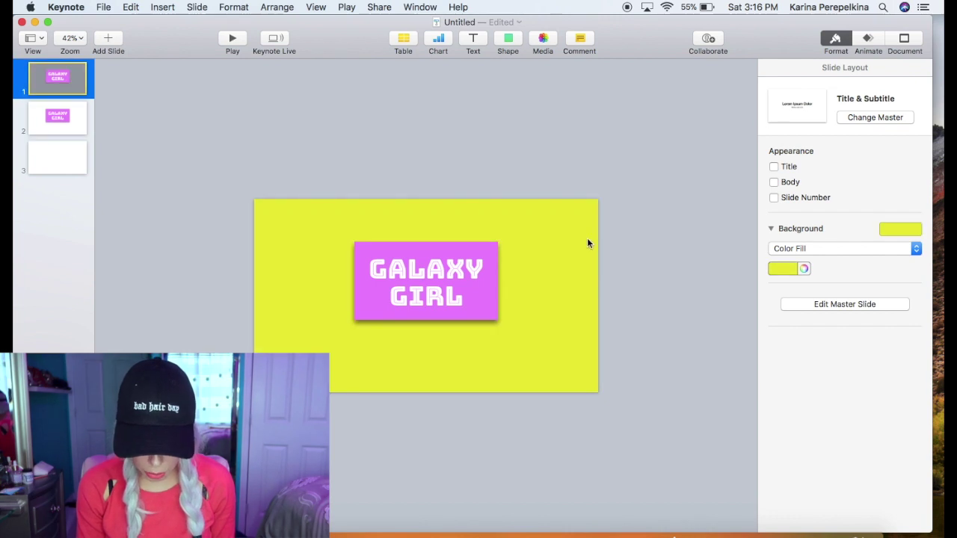
click(805, 270)
drag(664, 453, 752, 459)
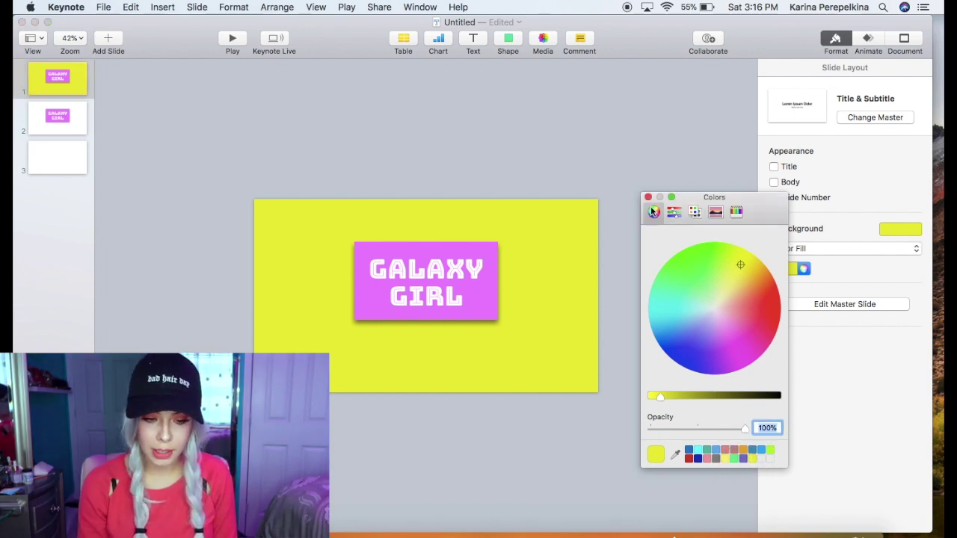
click(649, 198)
- Apply the saved yellow swatch as slide 2's background color
click(62, 122)
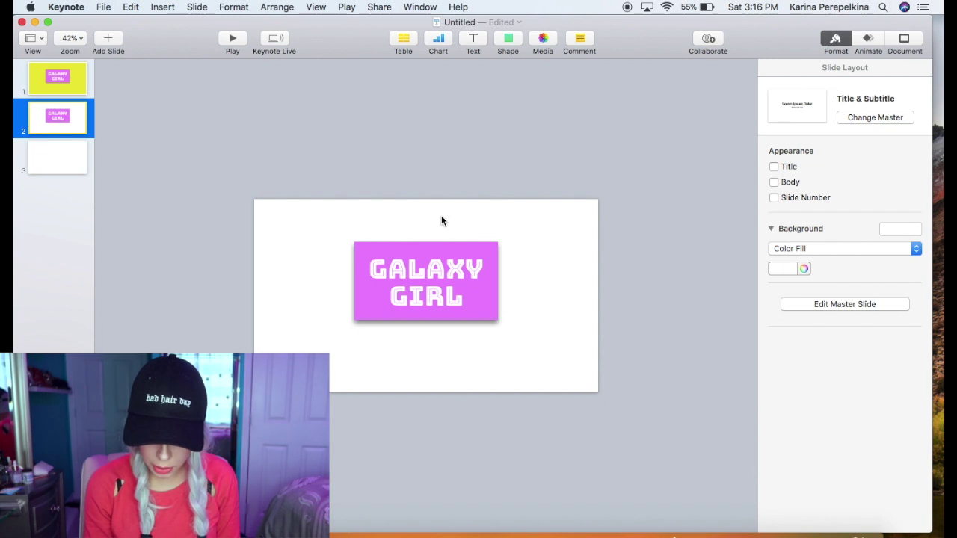
click(805, 270)
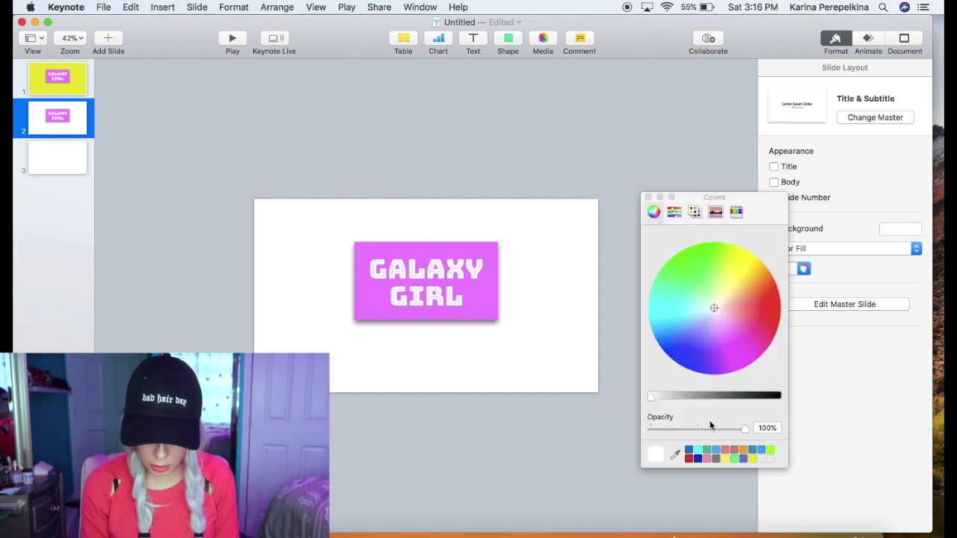
click(753, 460)
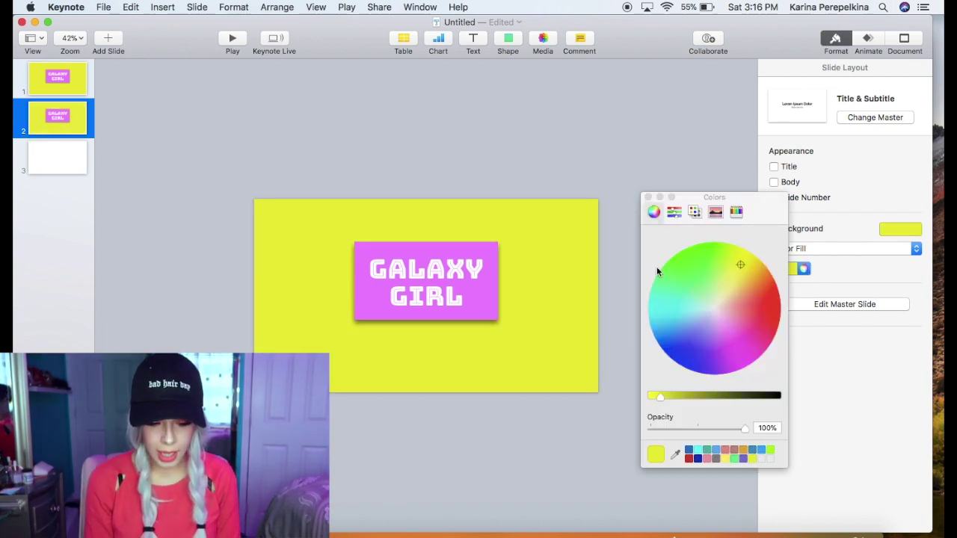
click(648, 197)
- Replace slide 3's placeholders with the copied GALAXY GIRL design on the saved yellow background
click(84, 161)
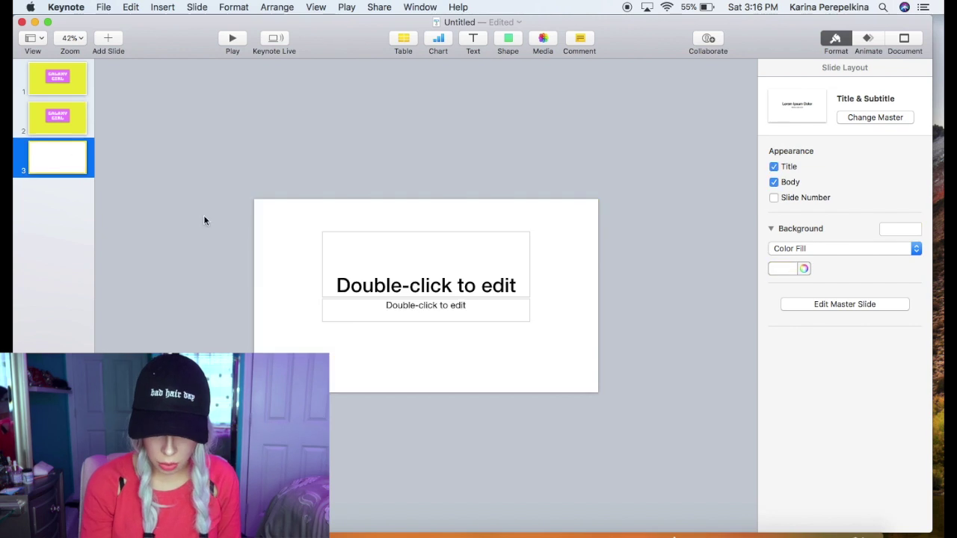
click(334, 233)
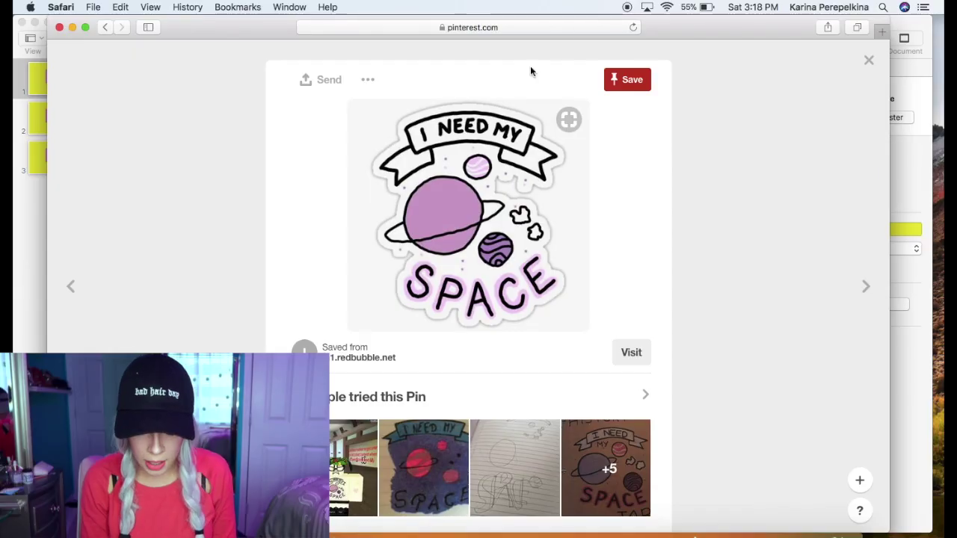
- Copy the "I NEED MY SPACE" sticker image from Pinterest in Safari onto the upper-left corner of slide 1
drag(694, 30, 944, 26)
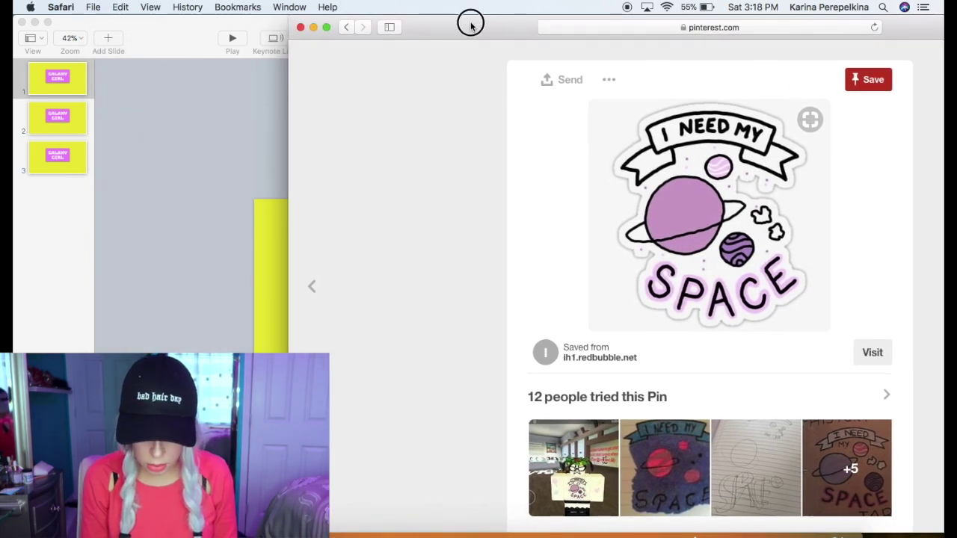
drag(471, 26, 588, 23)
drag(783, 196, 287, 277)
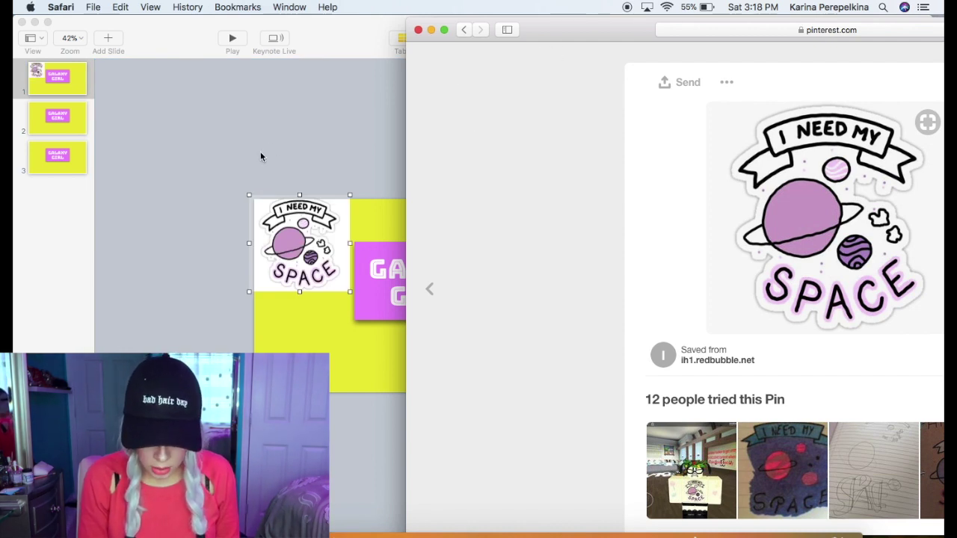
- Copy the "WISH YOU WERE WEIRD" sticker image from Pinterest onto slide 1, below the space sticker
click(444, 30)
scroll(421, 292, down, 5)
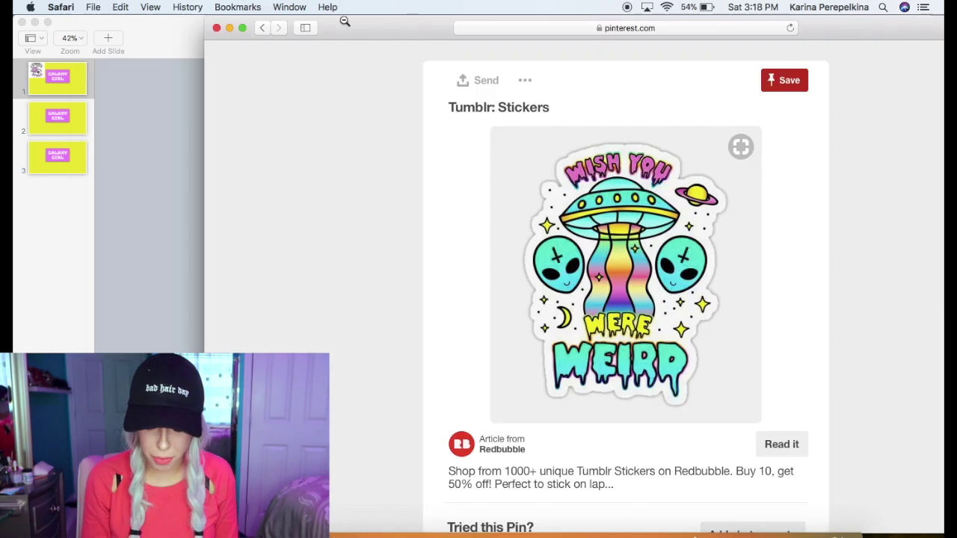
drag(346, 27, 451, 27)
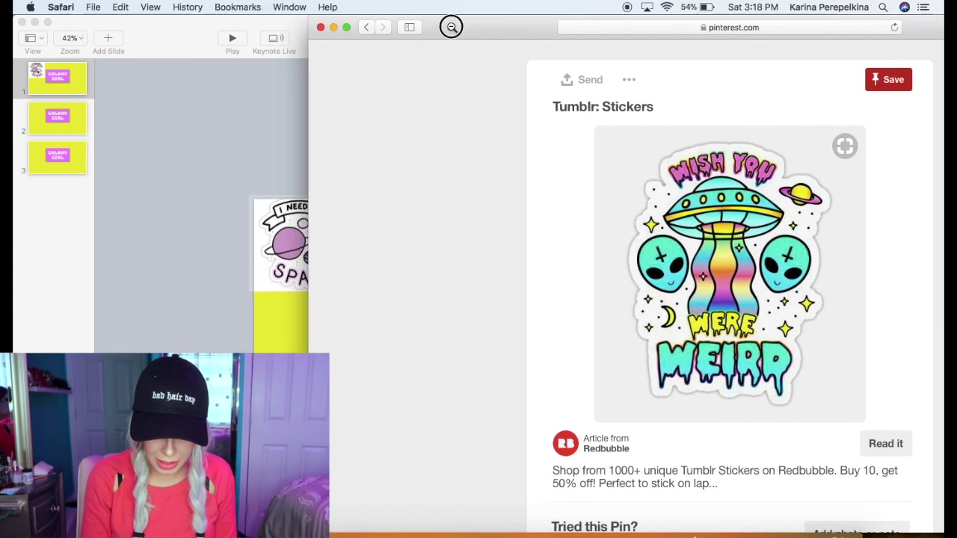
drag(693, 271, 265, 327)
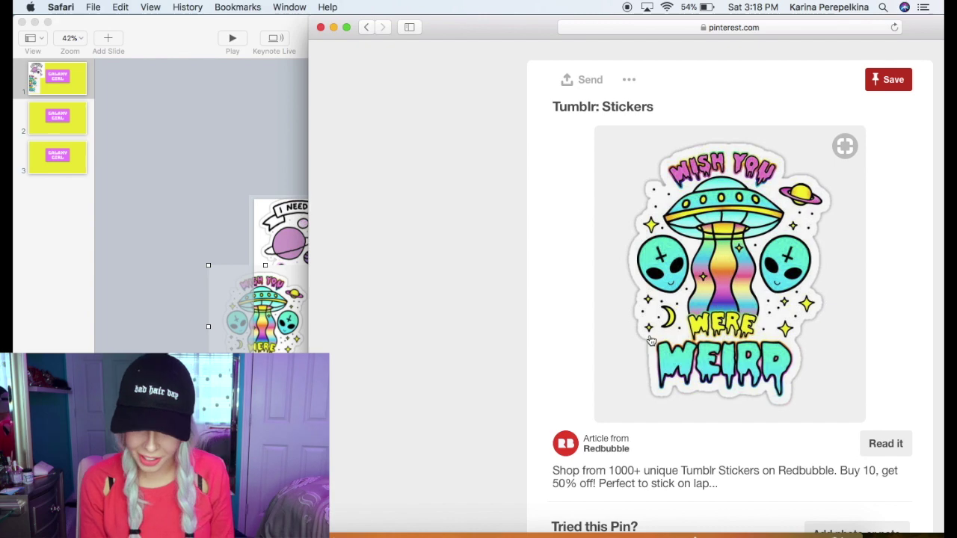
- Find the "LOVE AT FIRST BITE" pizza sticker among the Pinterest pins and add it beside slide 1
scroll(651, 342, down, 5)
scroll(651, 342, down, 3)
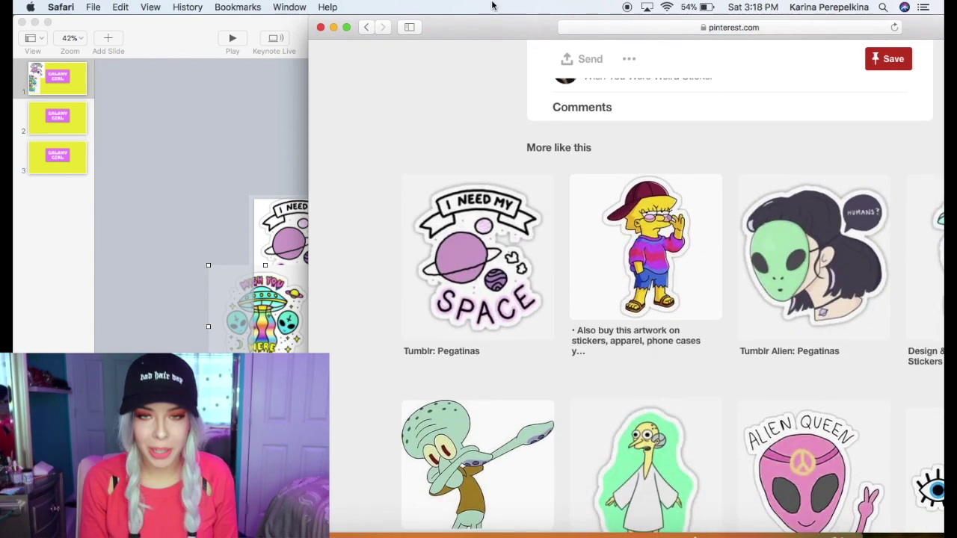
drag(508, 27, 378, 11)
scroll(432, 121, down, 5)
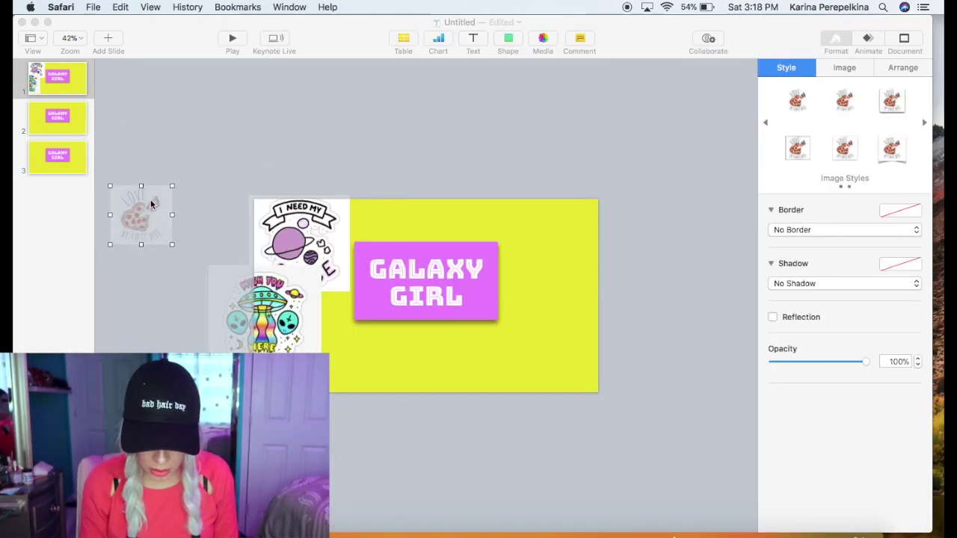
- Move the pizza sticker over the purple rectangle's upper-right corner in Keynote and enlarge it
drag(154, 207, 476, 224)
scroll(477, 225, up, 2)
scroll(476, 225, up, 1)
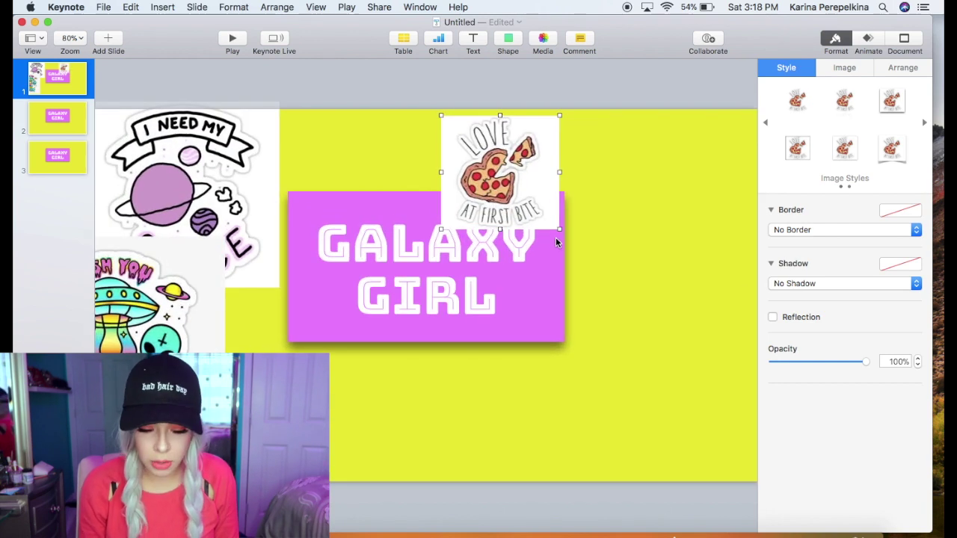
drag(532, 196, 540, 200)
drag(560, 243, 601, 283)
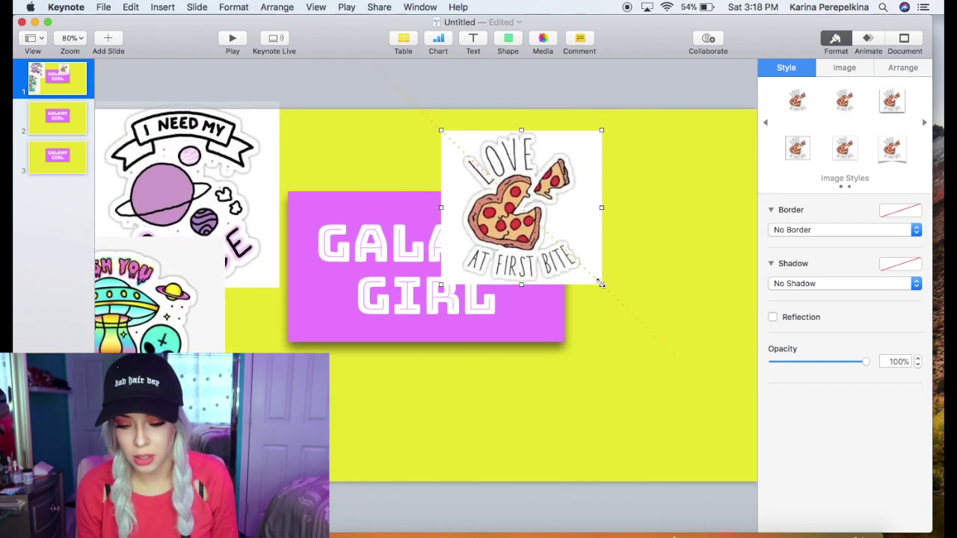
- Make the white background of the "LOVE AT FIRST BITE" pizza sticker transparent with Instant Alpha
click(843, 68)
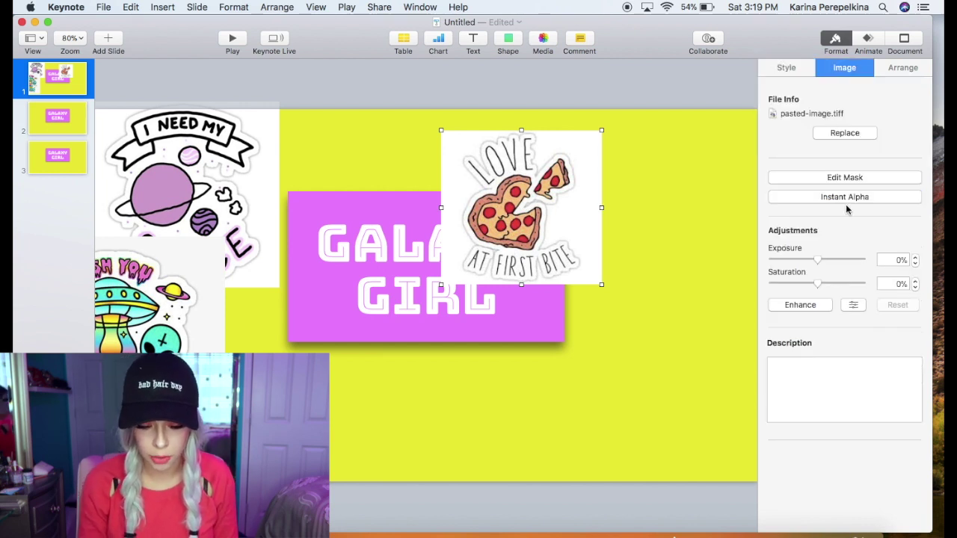
click(842, 197)
mouse_move(593, 224)
mouse_down()
mouse_move(605, 229)
mouse_move(588, 217)
mouse_up()
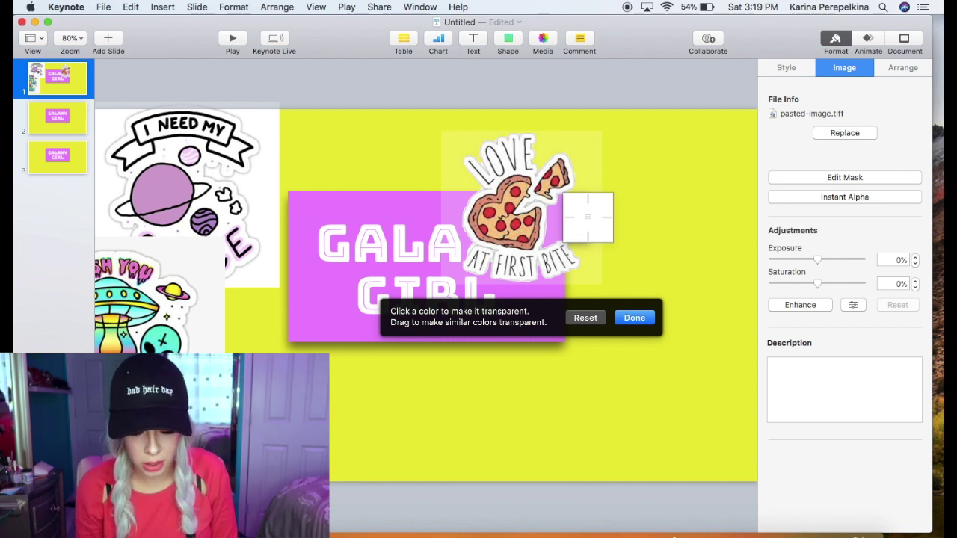
click(634, 318)
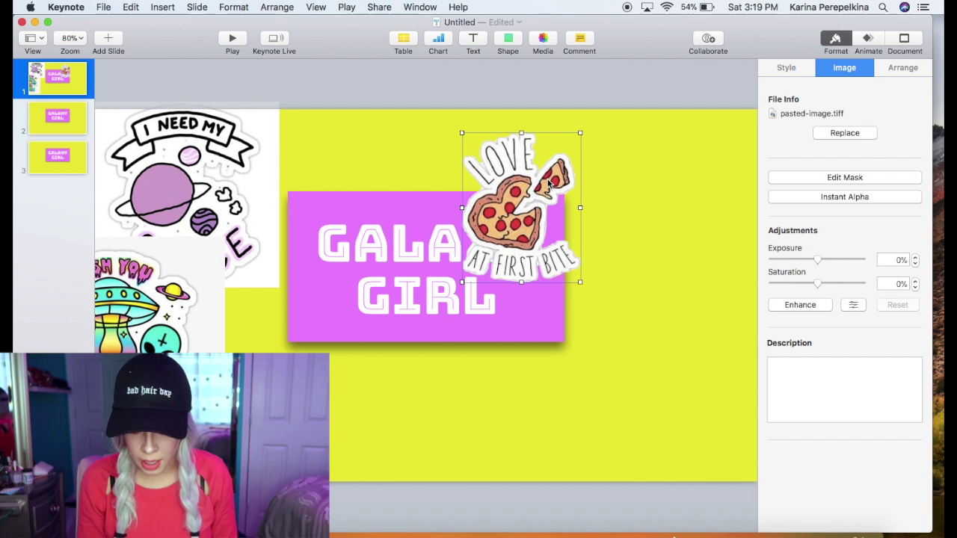
- Add a drop shadow to the pizza sticker and move it into the upper-right corner of slide 1
click(786, 68)
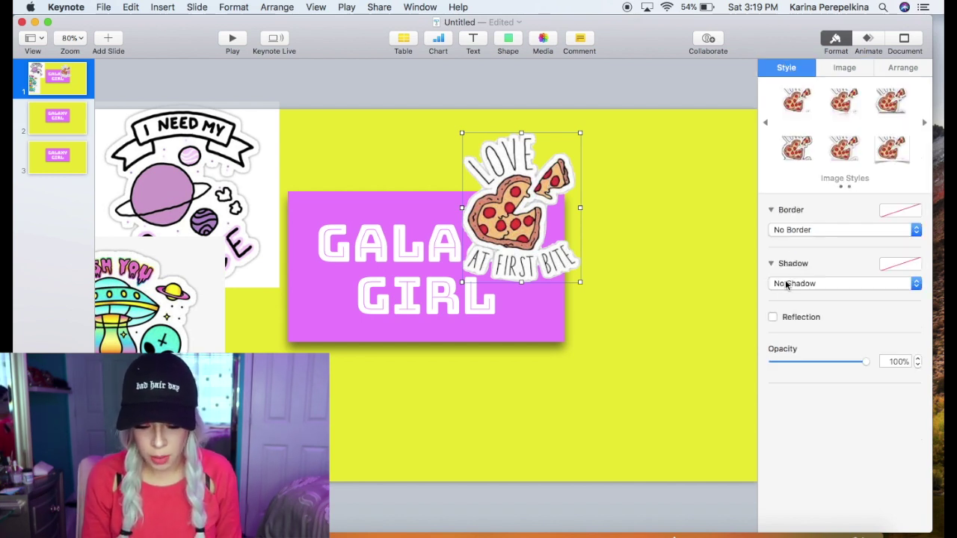
click(787, 284)
click(792, 294)
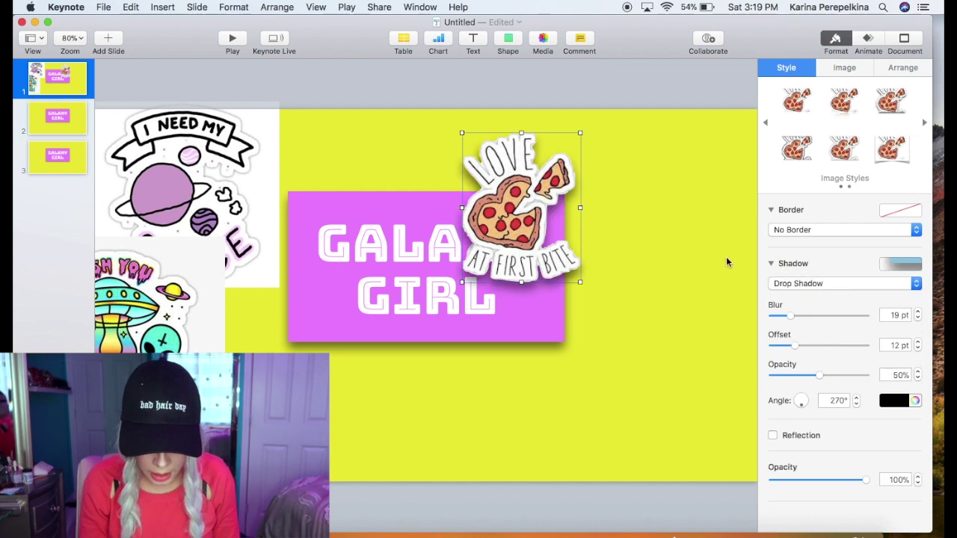
key(super+minus)
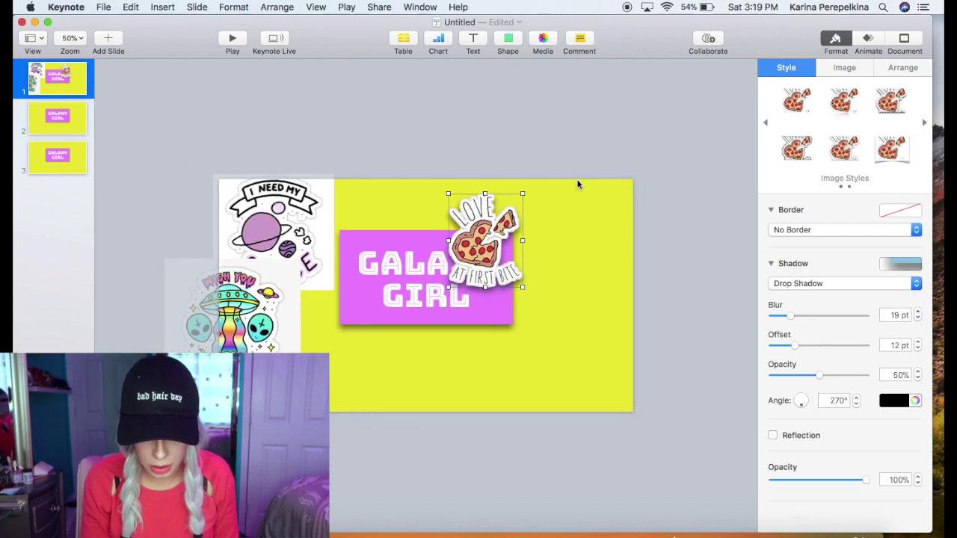
click(577, 182)
click(488, 221)
drag(488, 221, 564, 202)
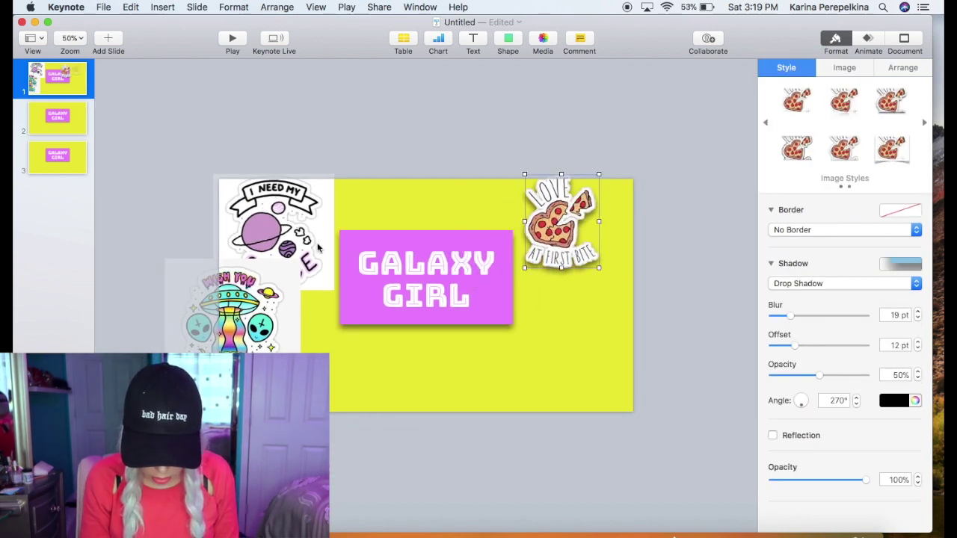
- Give the "I NEED MY SPACE" sticker a drop shadow and move it into the lower-right corner of slide 1
drag(299, 232, 388, 285)
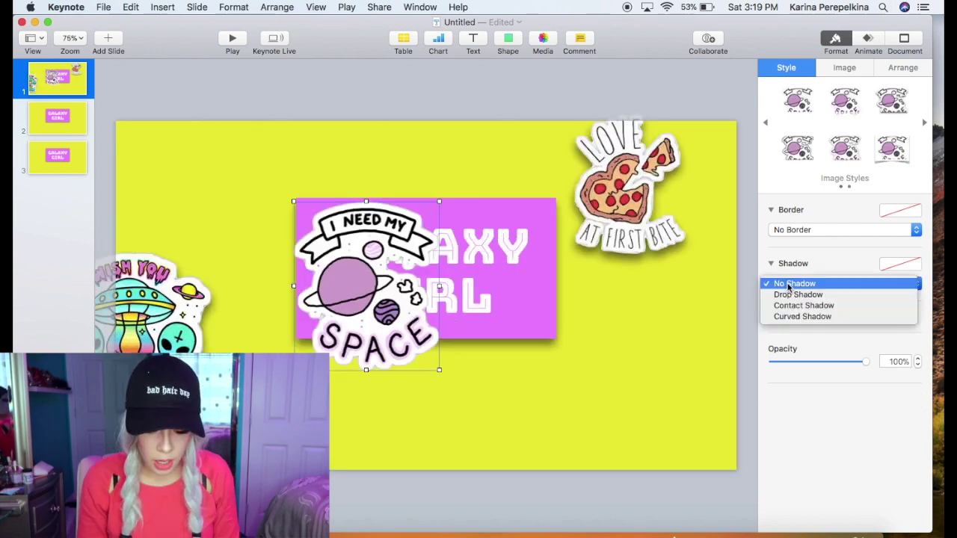
click(791, 297)
scroll(335, 252, down, 5)
scroll(412, 277, up, 3)
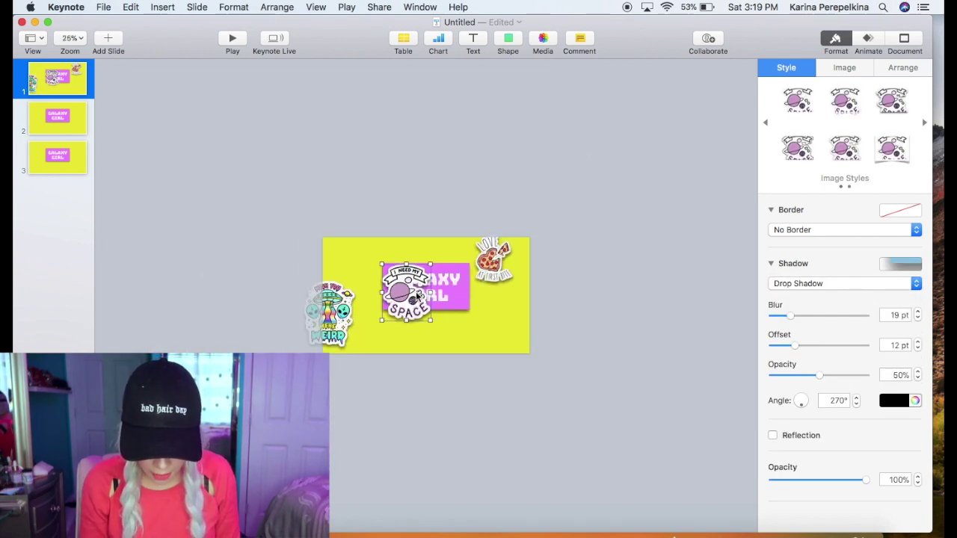
scroll(414, 305, up, 3)
drag(413, 305, 602, 373)
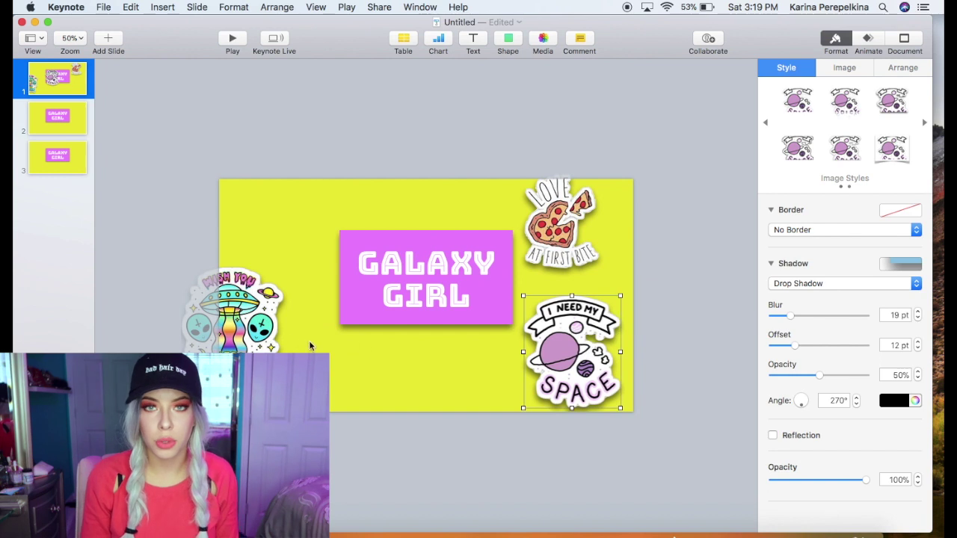
- Move the "WISH YOU WERE WEIRD" sticker into the slide's upper-left corner, try a 15° rotation, and set the angle to 10°
drag(257, 320, 297, 254)
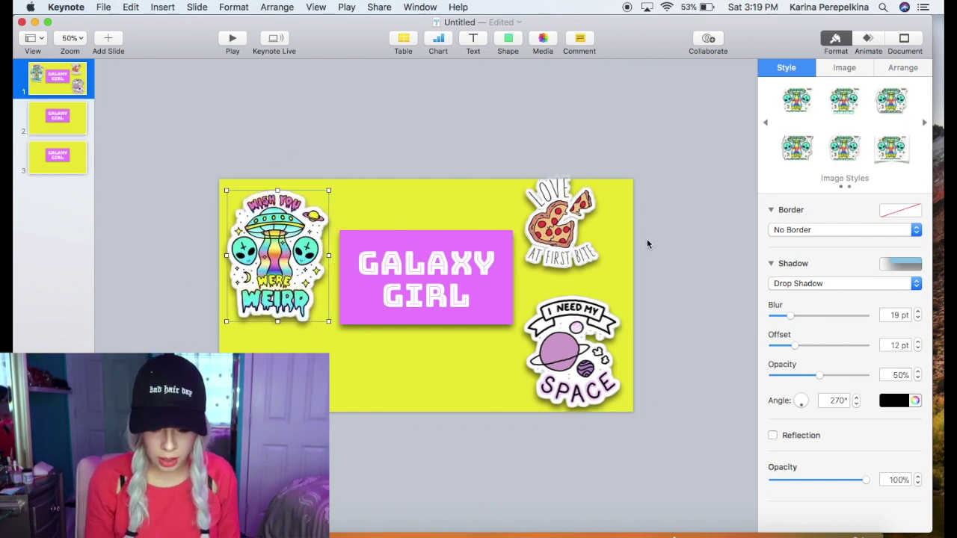
click(909, 68)
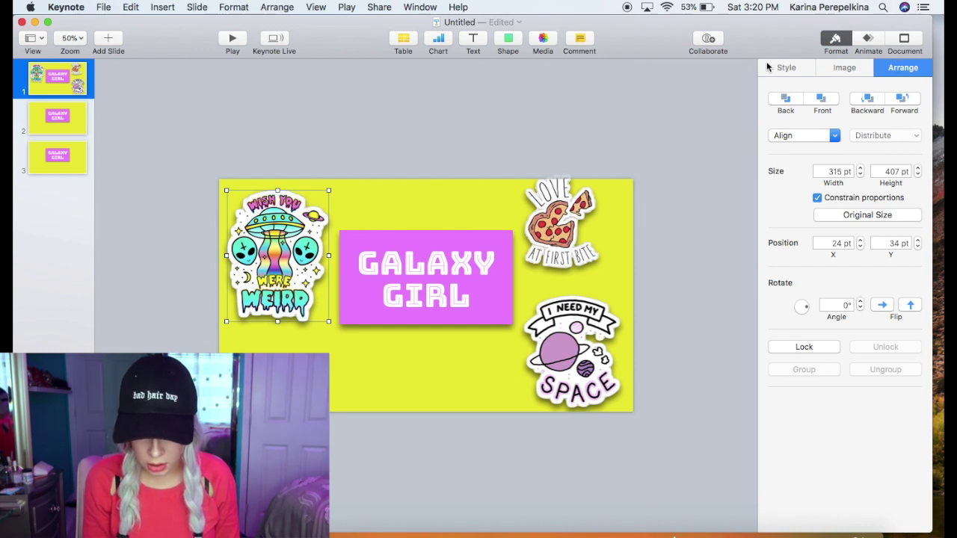
click(836, 304)
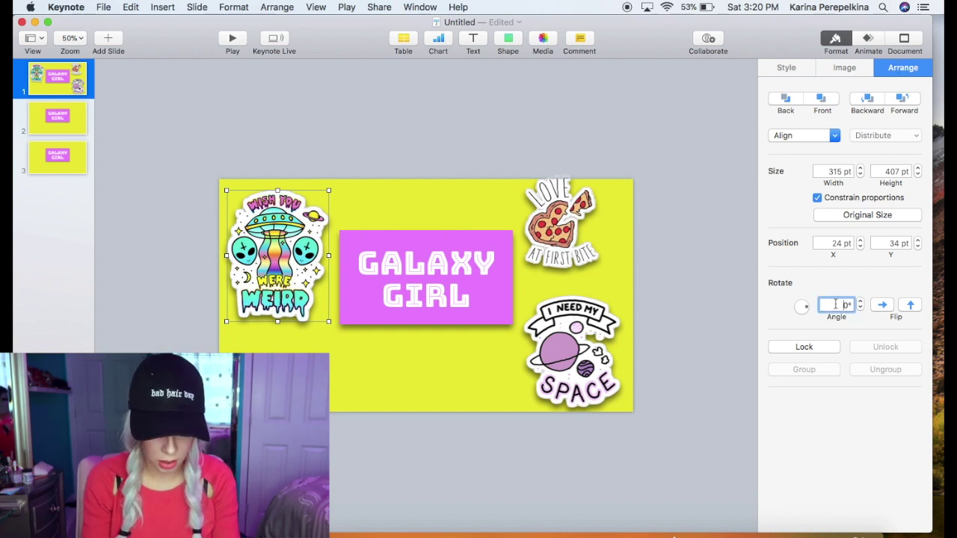
double_click(836, 304)
text(1)
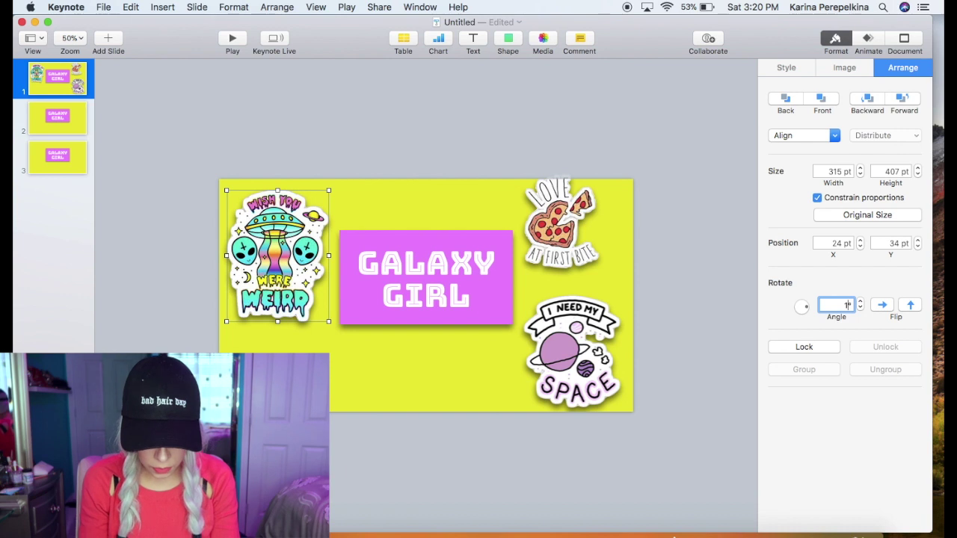
text(5)
key(Return)
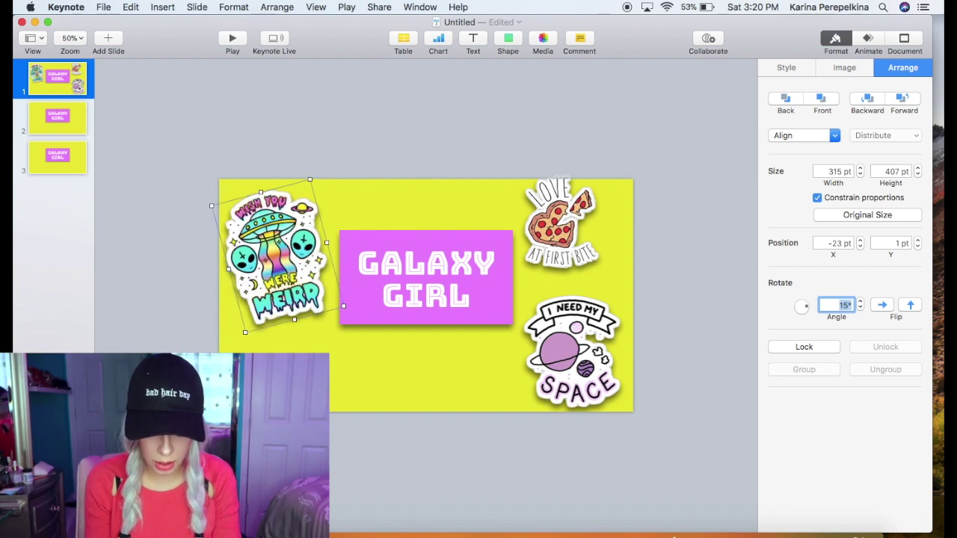
text(10)
key(Return)
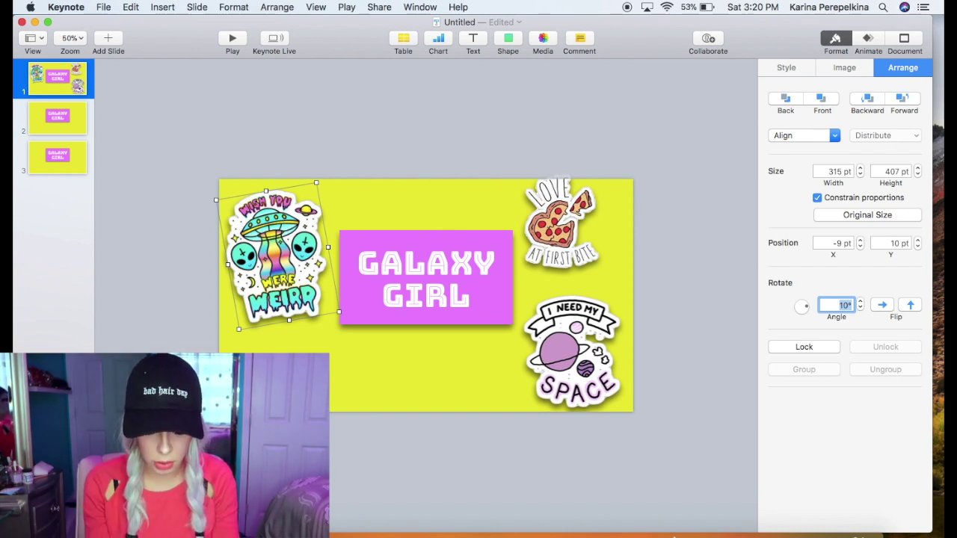
- Try a 350° rotation on the "WISH YOU WERE WEIRD" sticker and set it back to 10°
text(350)
key(Return)
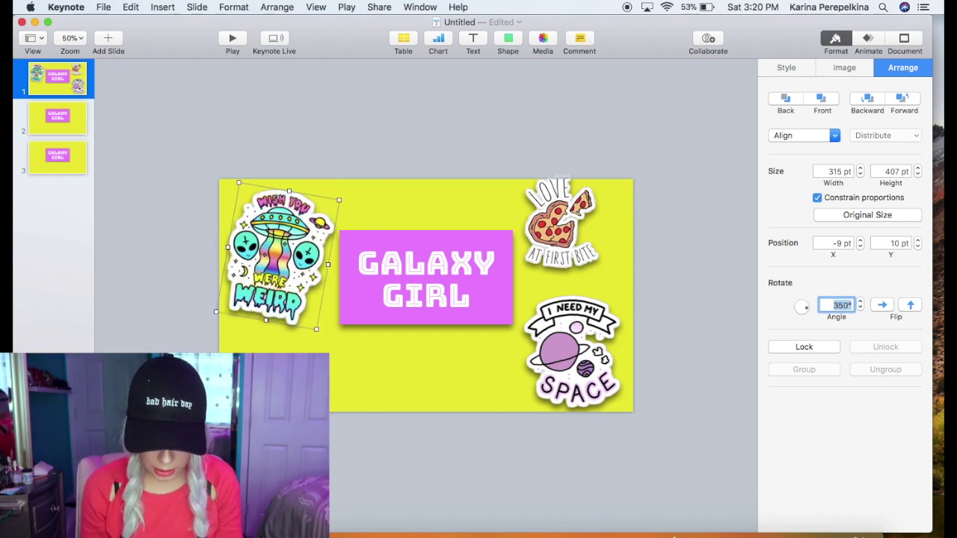
text(0)
key(Return)
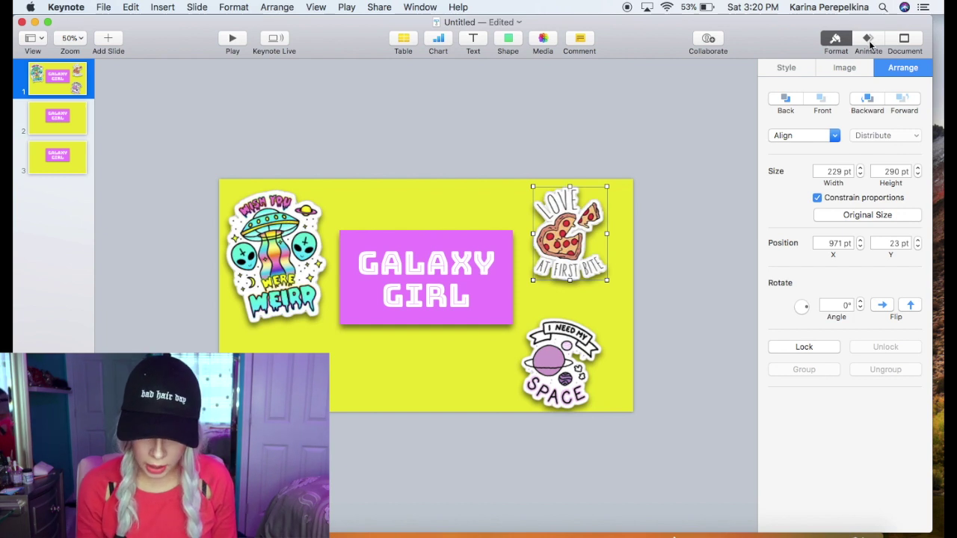
- Add the Cube build-in effect to the pizza sticker and preview the animation
click(869, 42)
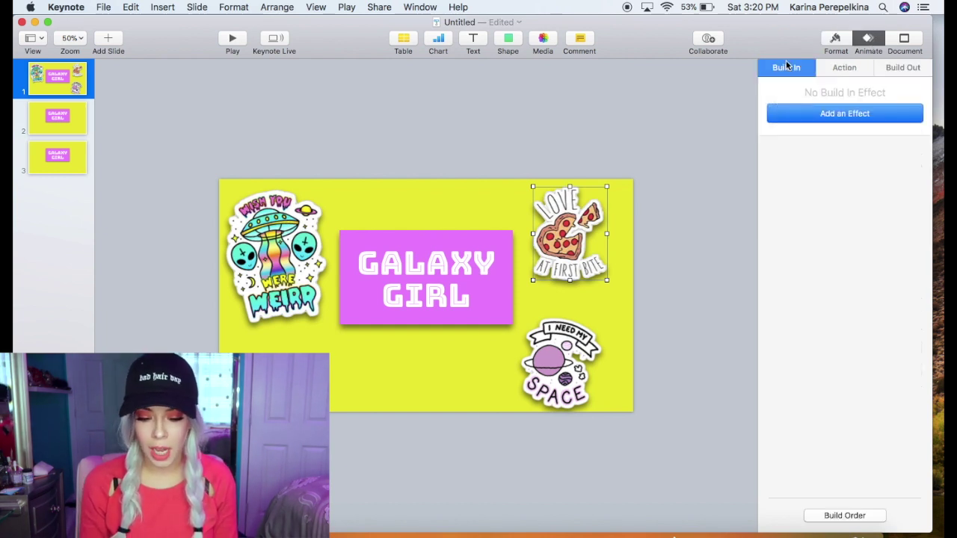
click(816, 111)
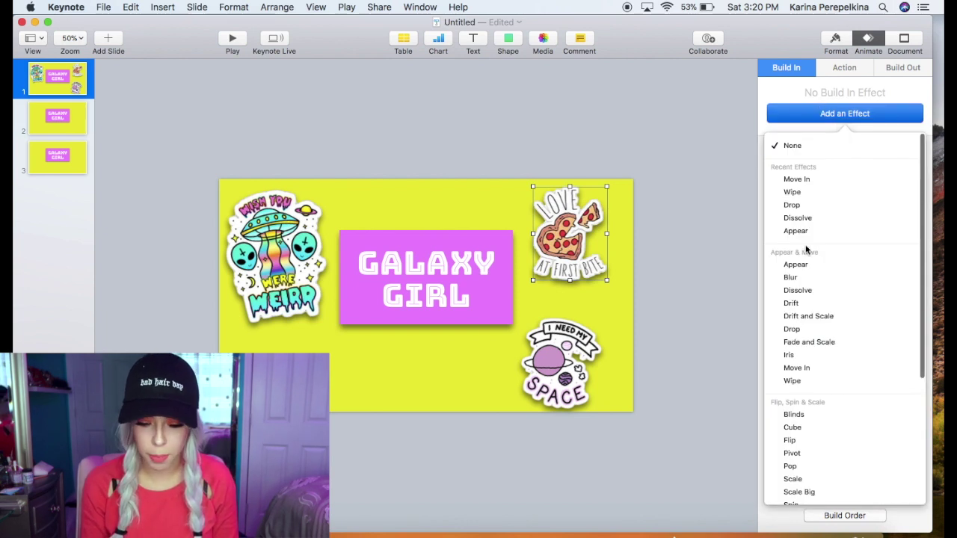
scroll(806, 250, down, 2)
click(792, 388)
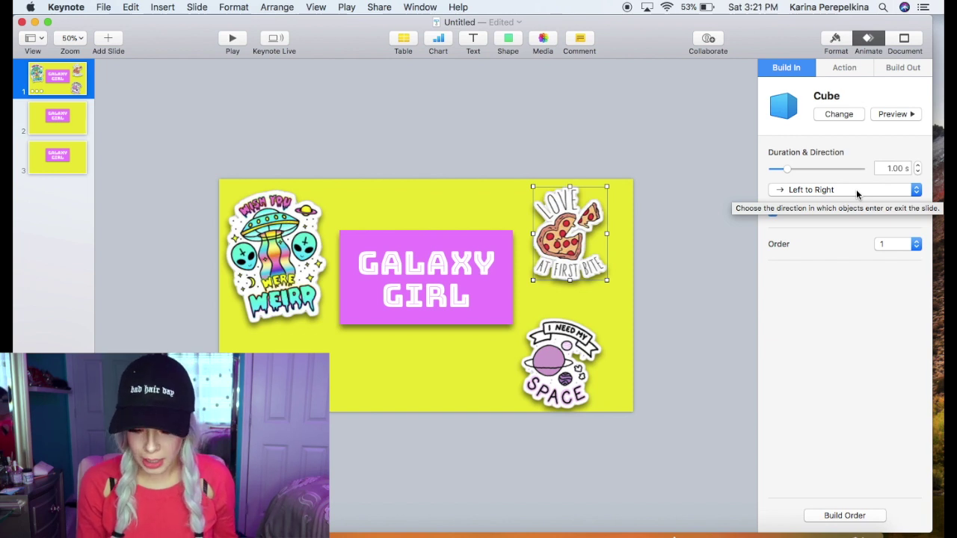
click(856, 191)
click(827, 168)
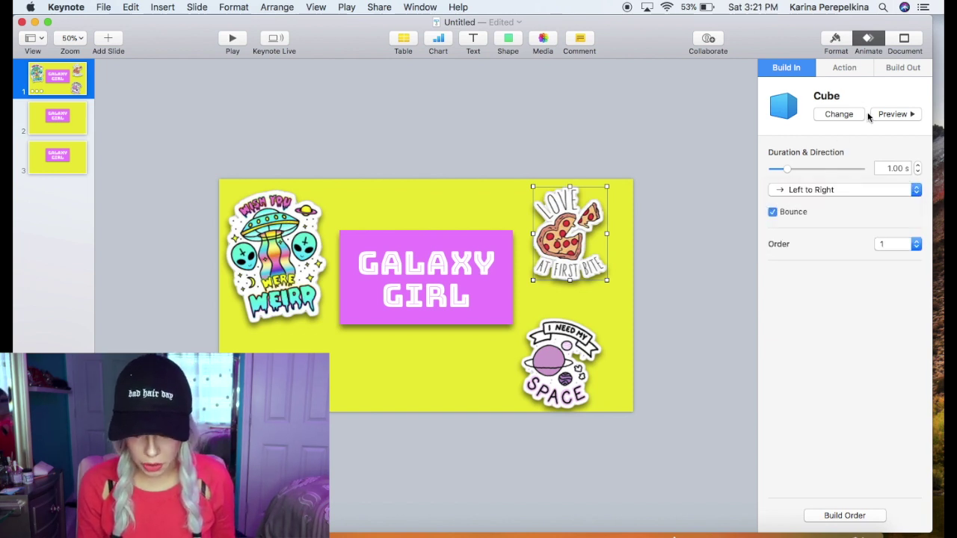
click(889, 114)
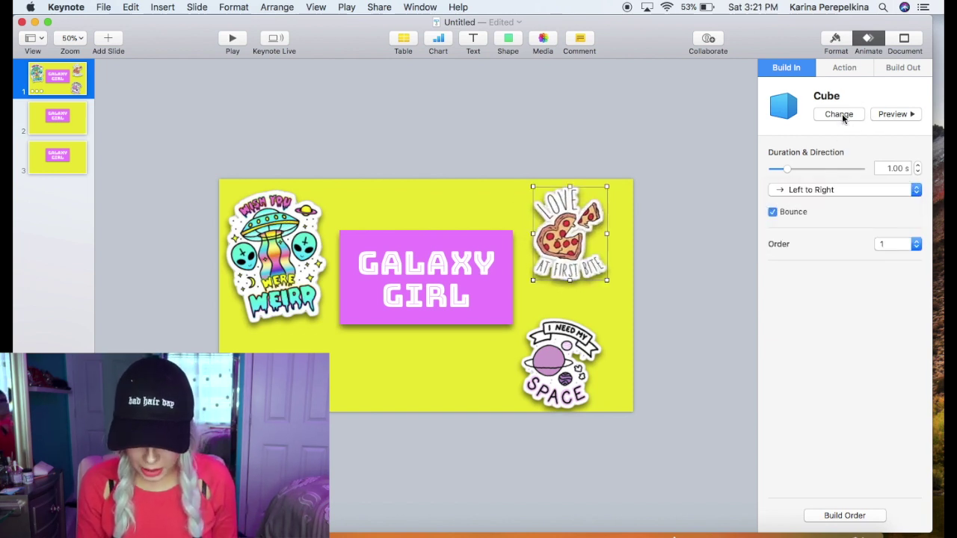
- Change the pizza sticker's build-in effect to Pivot
click(841, 115)
scroll(822, 359, down, 2)
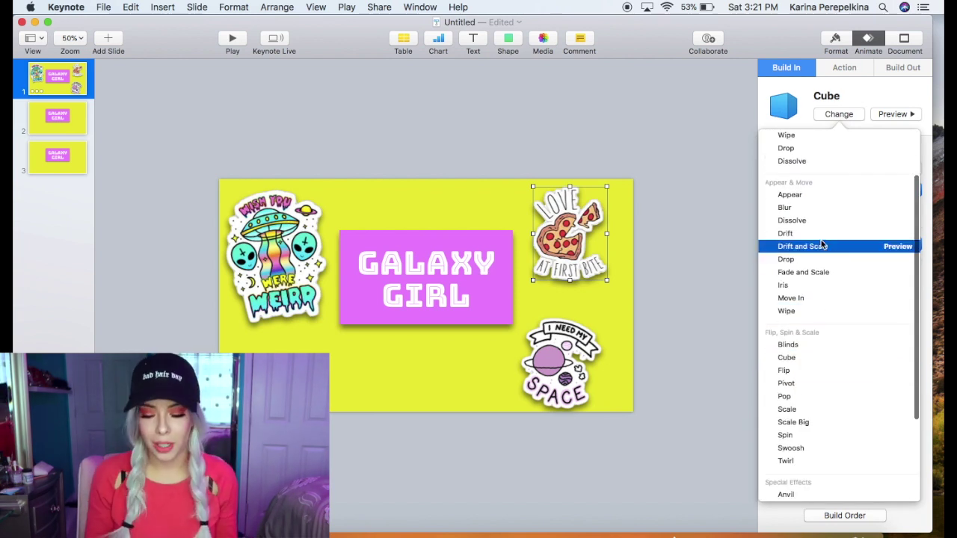
click(814, 388)
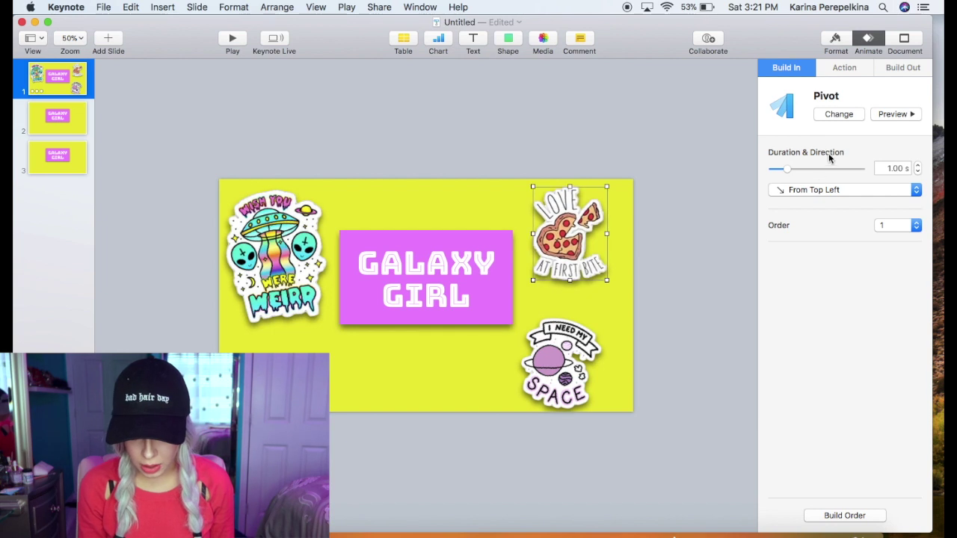
- Change the pizza sticker's build-in effect to Comet, set its direction to Right to Left, and preview it
click(836, 116)
scroll(815, 374, down, 5)
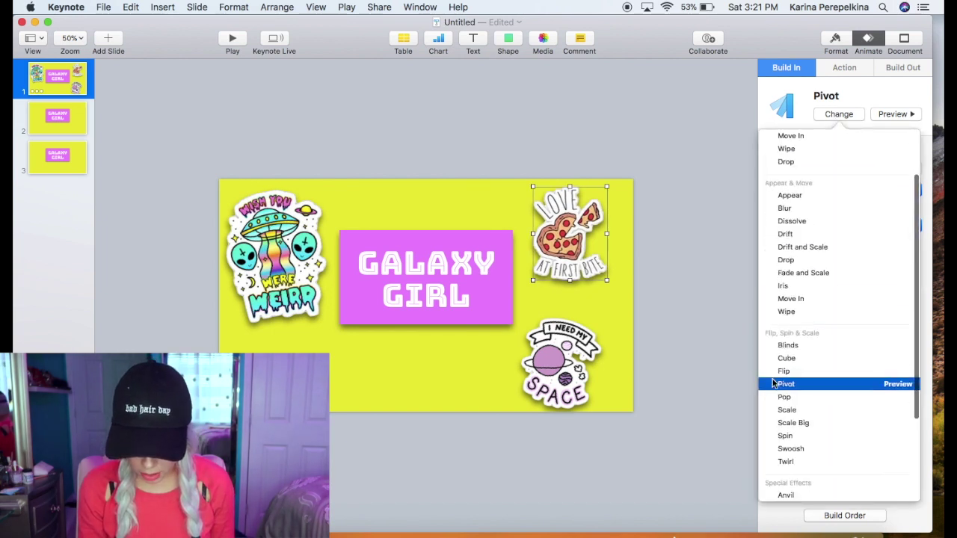
click(815, 423)
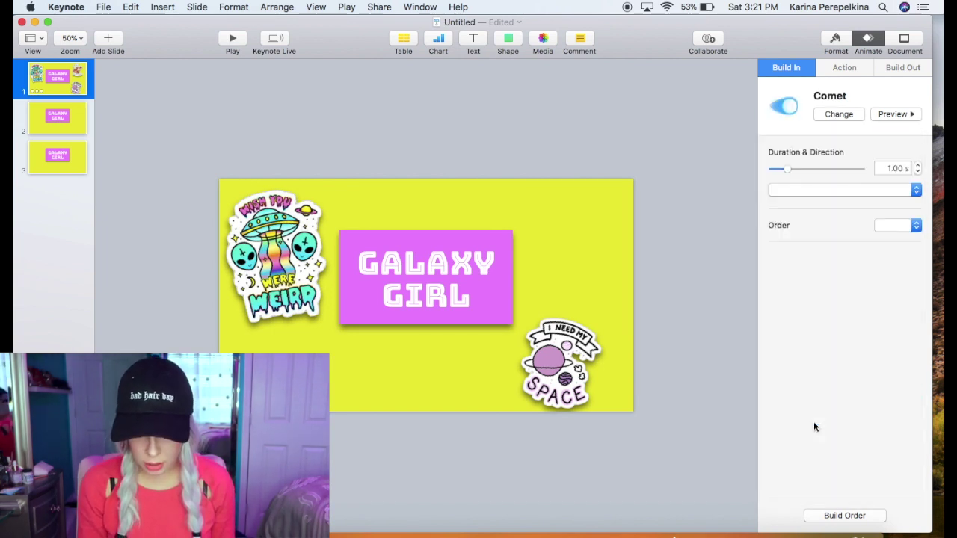
click(828, 191)
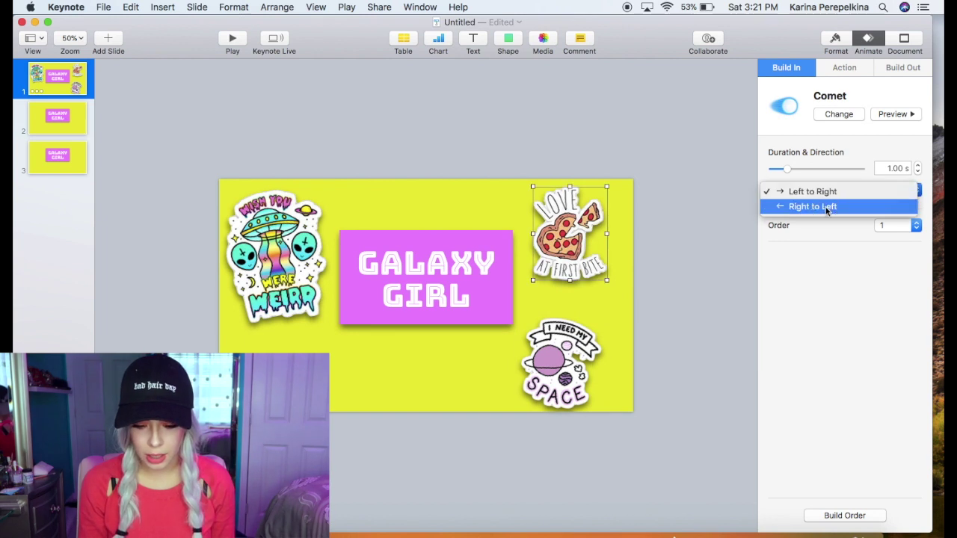
click(827, 207)
click(823, 186)
click(823, 190)
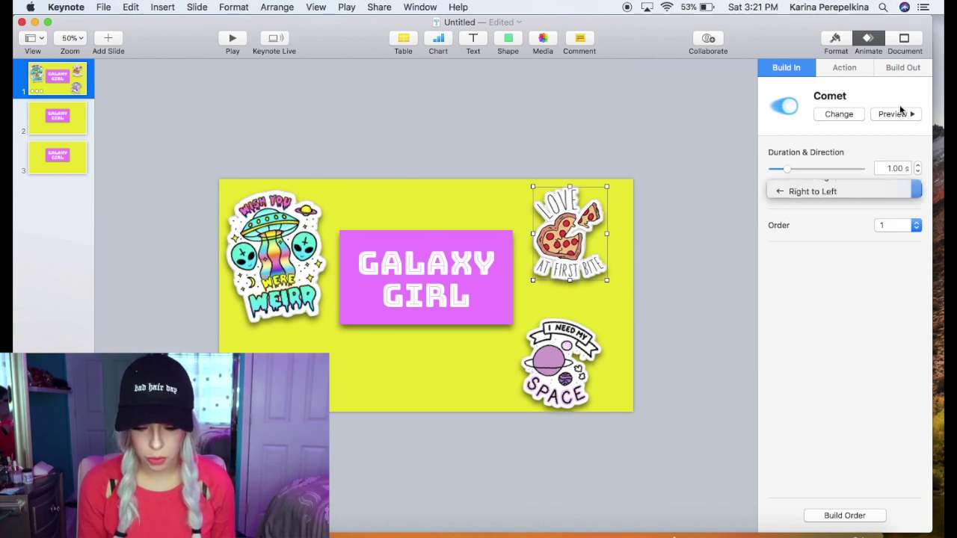
click(897, 114)
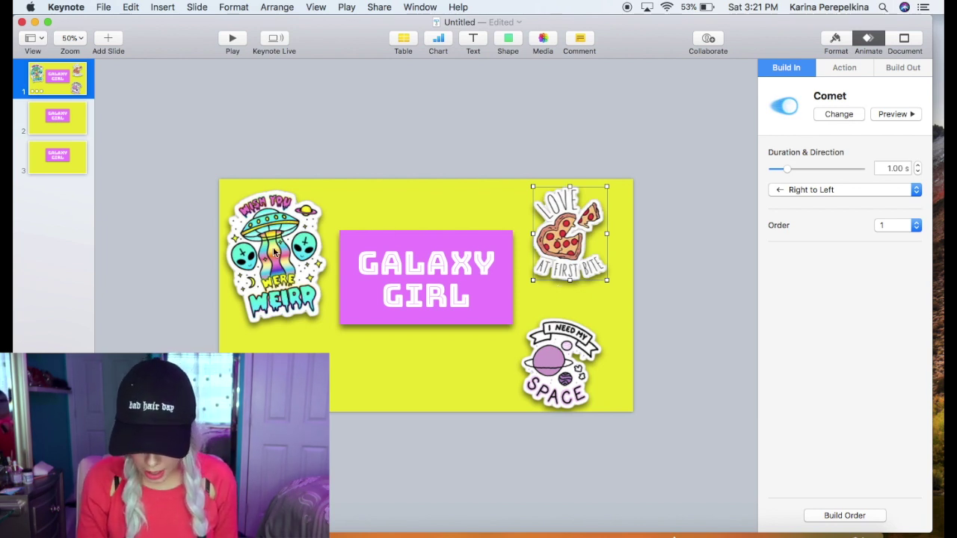
- Add the Confetti build-in effect to the "WISH YOU WERE WEIRD" sticker
click(277, 253)
click(822, 108)
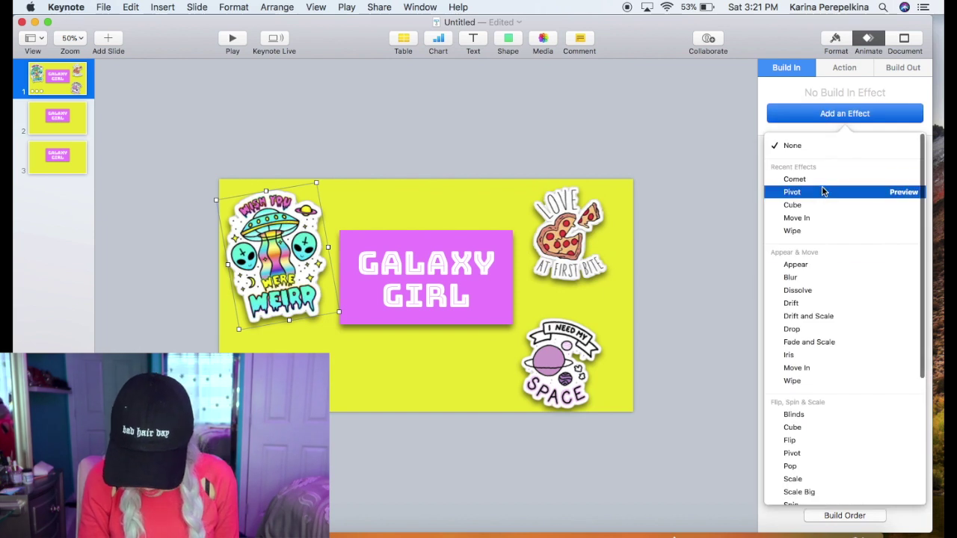
scroll(830, 344, down, 5)
click(798, 402)
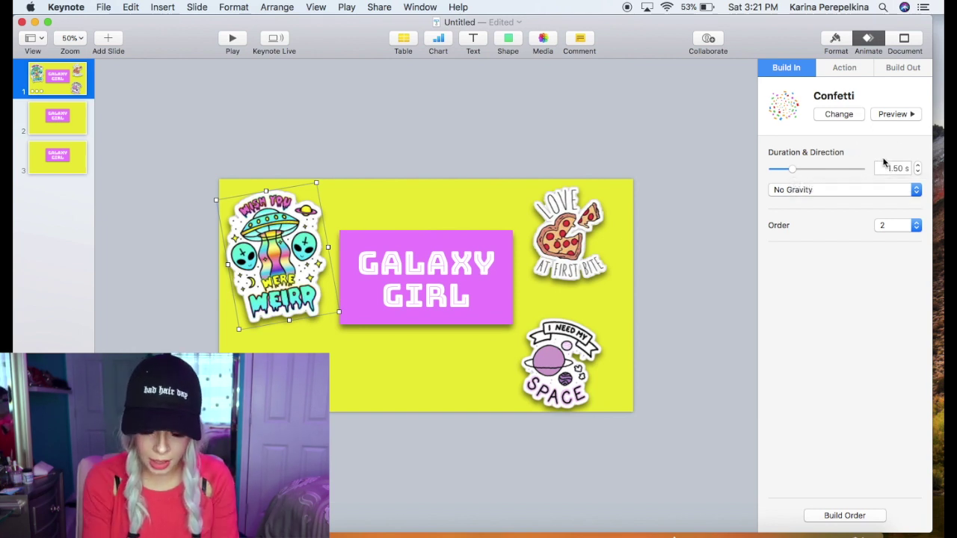
- Set the Confetti effect's duration to 0.50 s for the "WISH YOU WERE WEIRD" sticker
click(890, 169)
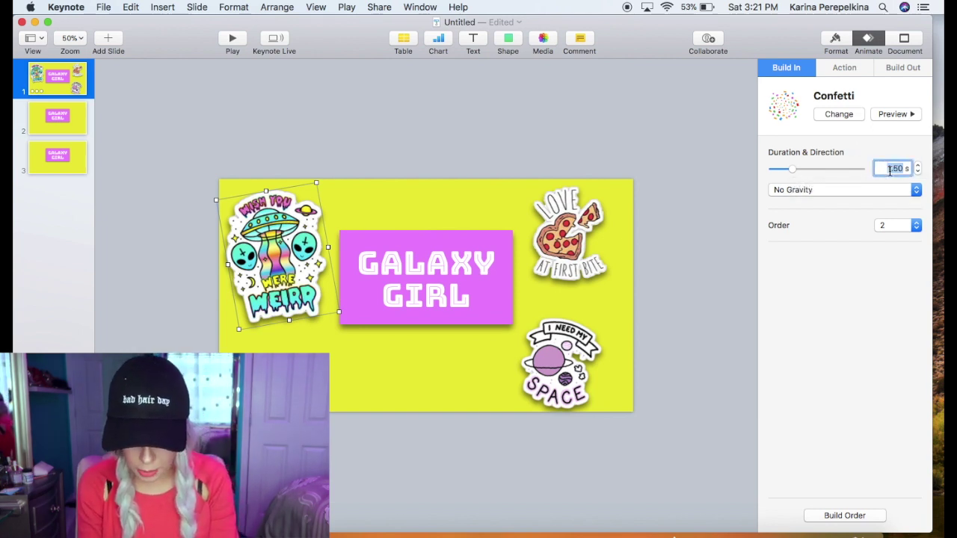
key(BackSpace)
text(0.5)
key(Return)
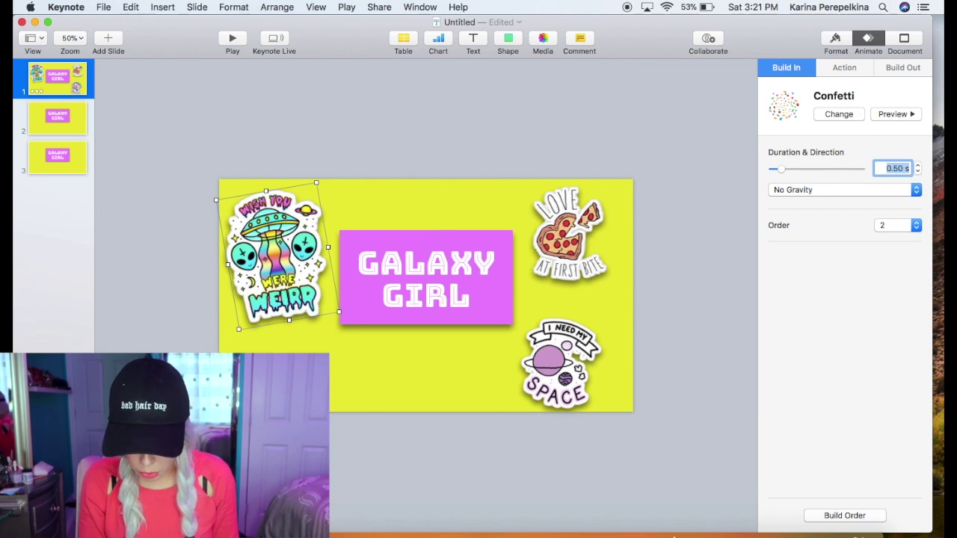
click(646, 119)
click(289, 240)
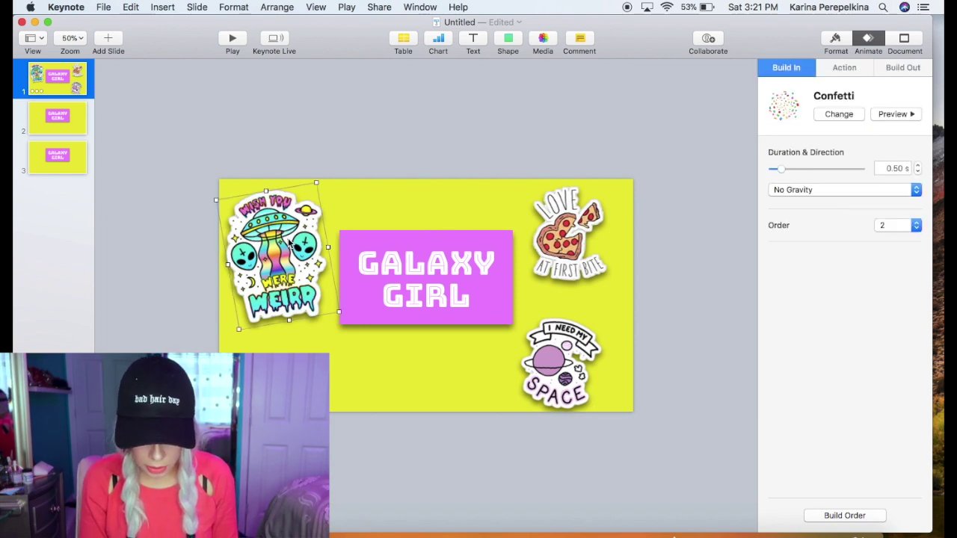
- Preview the Confetti build-in effect on the "WISH YOU WERE WEIRD" sticker
click(890, 114)
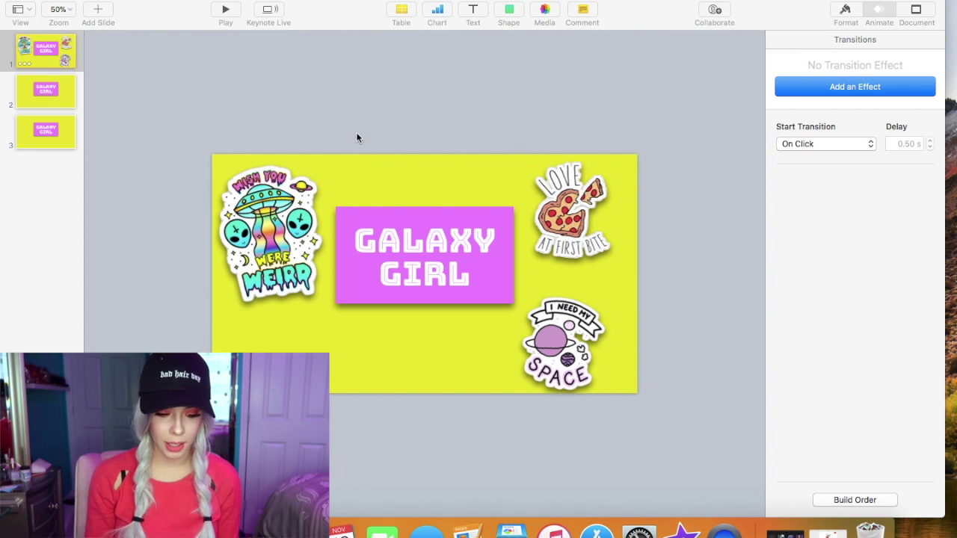
- Add the Perspective transition to slide 2 and preview it
click(50, 90)
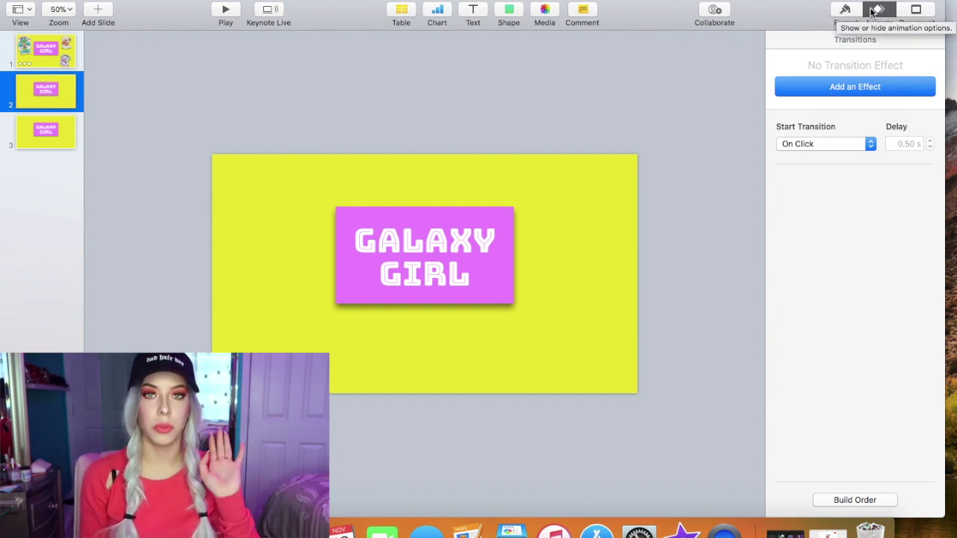
click(835, 86)
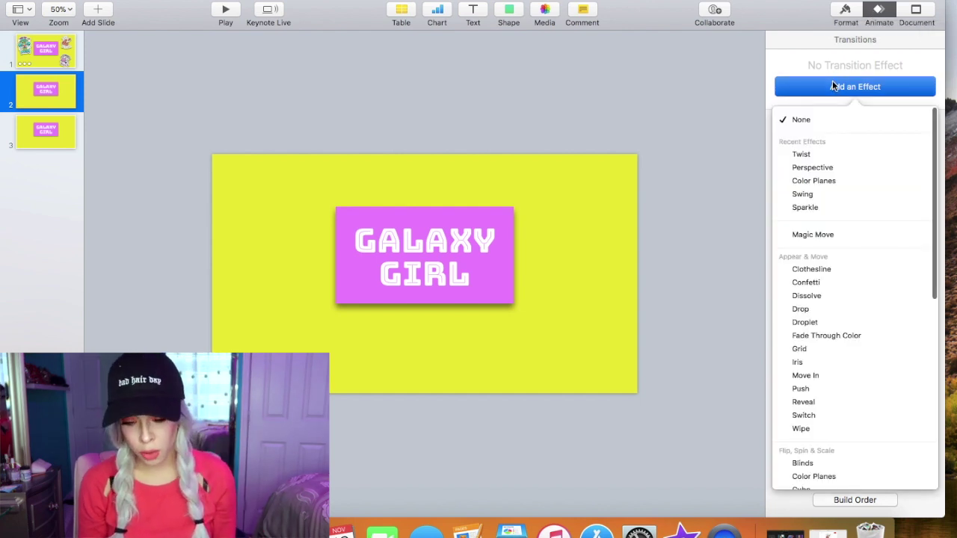
click(842, 166)
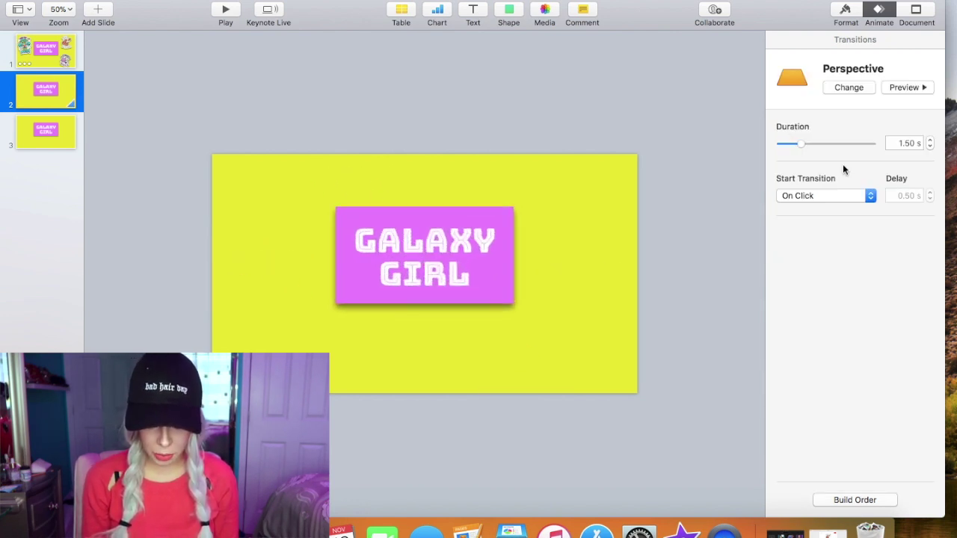
click(901, 87)
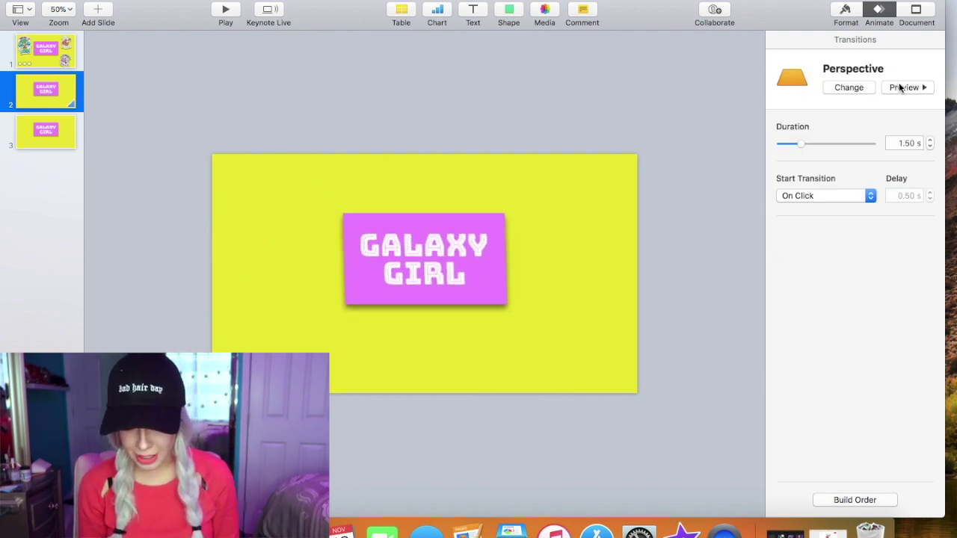
- Change slide 2's transition to Color Planes, set its direction to Top to Bottom, and preview it
click(848, 87)
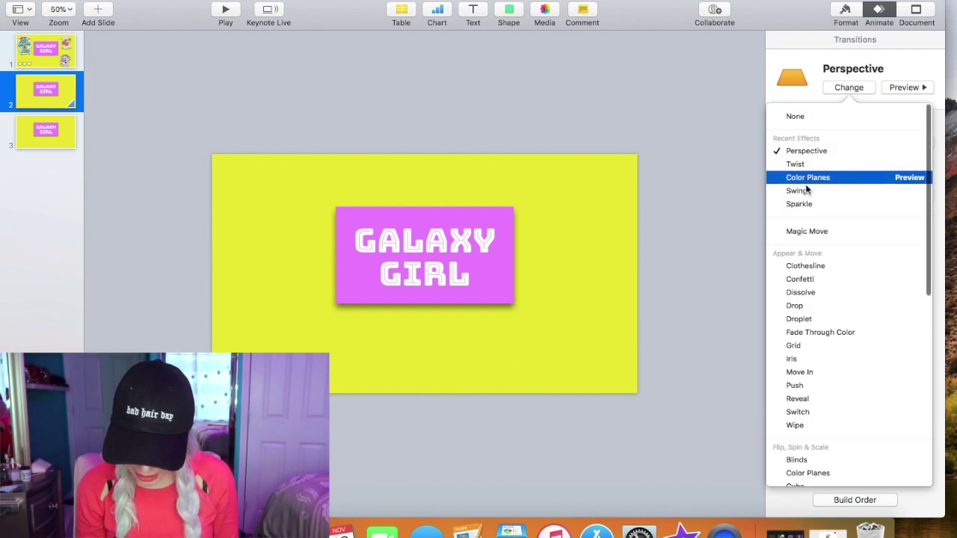
click(847, 184)
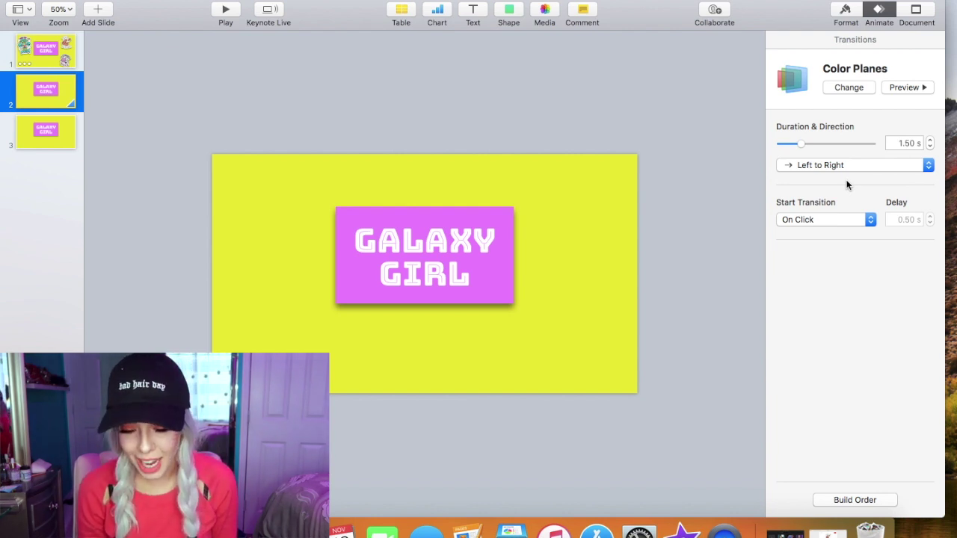
click(843, 166)
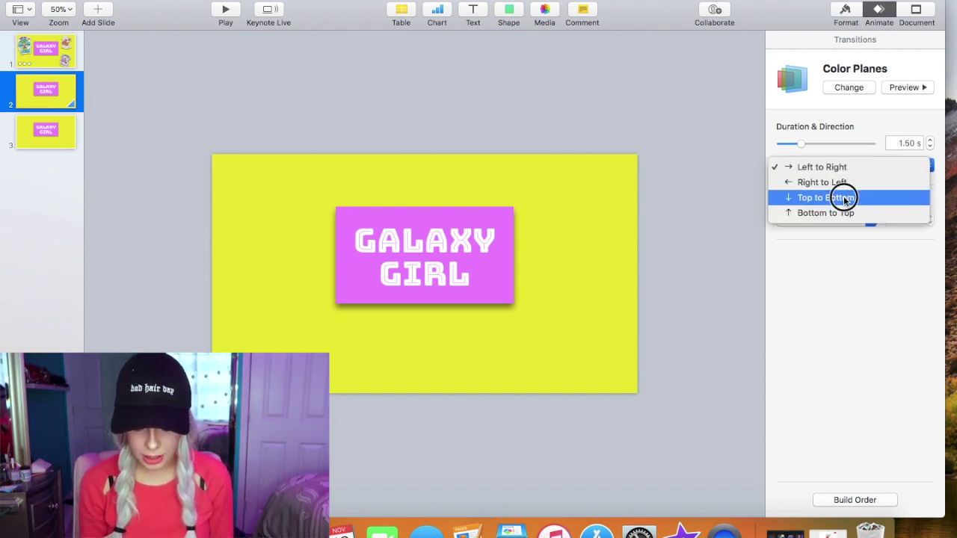
click(844, 198)
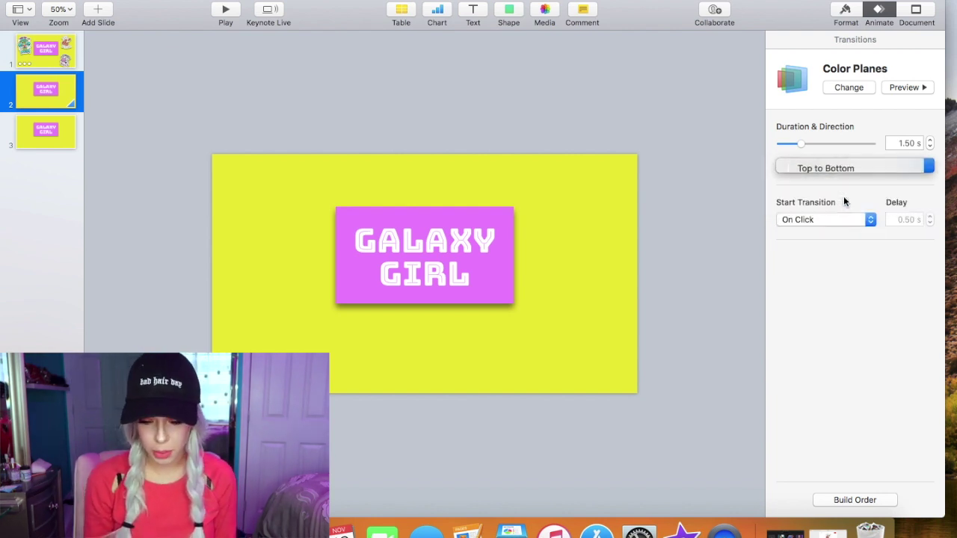
click(912, 88)
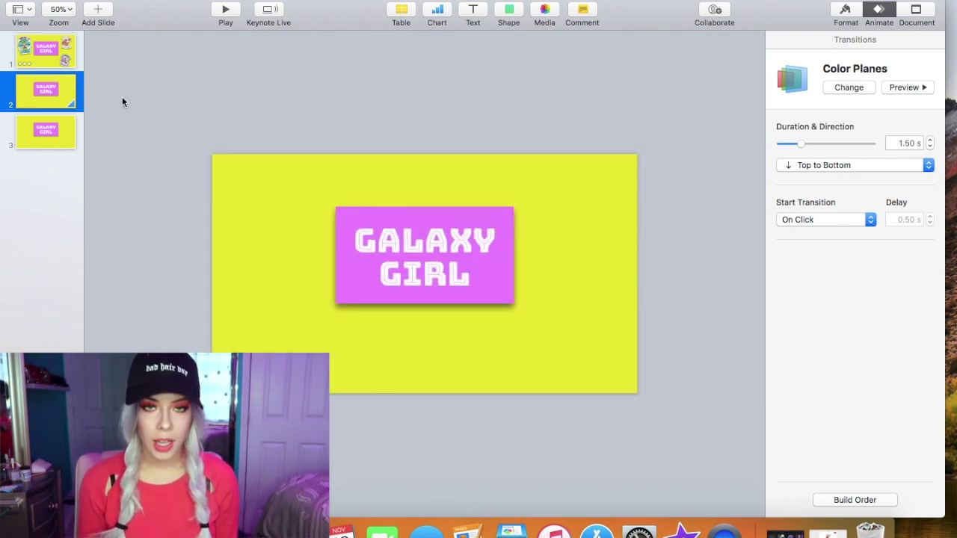
- Examine the build order of slide 1, checking which stickers the Comet and Confetti builds belong to
click(61, 48)
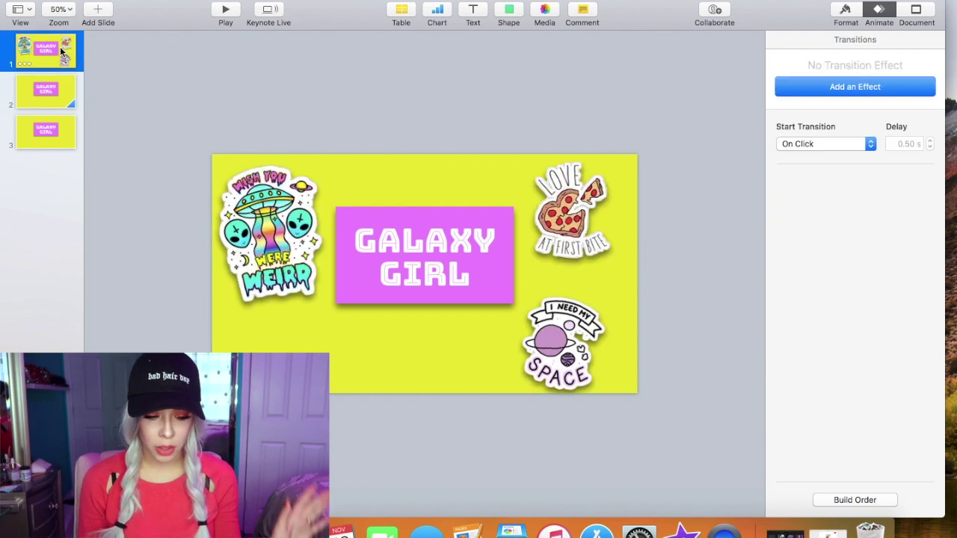
click(272, 214)
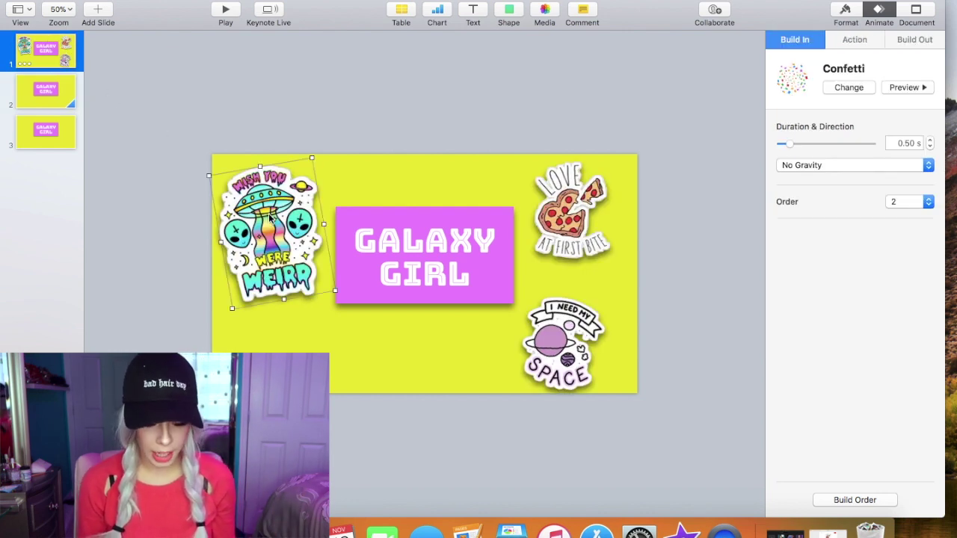
click(881, 502)
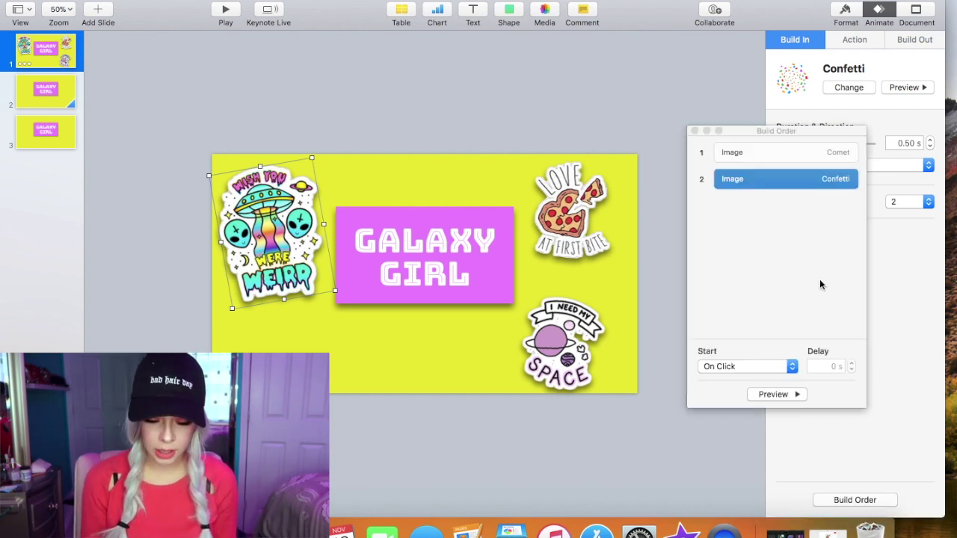
click(723, 153)
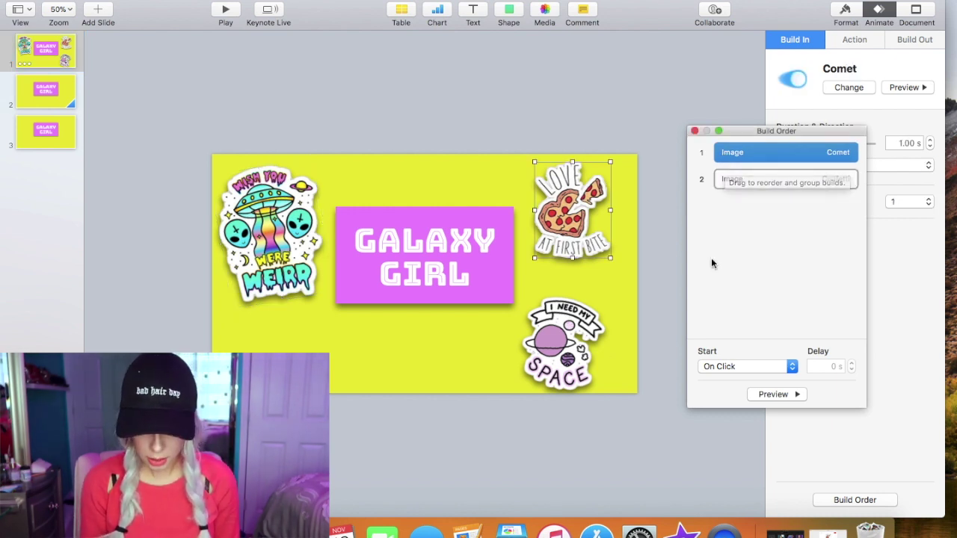
click(751, 181)
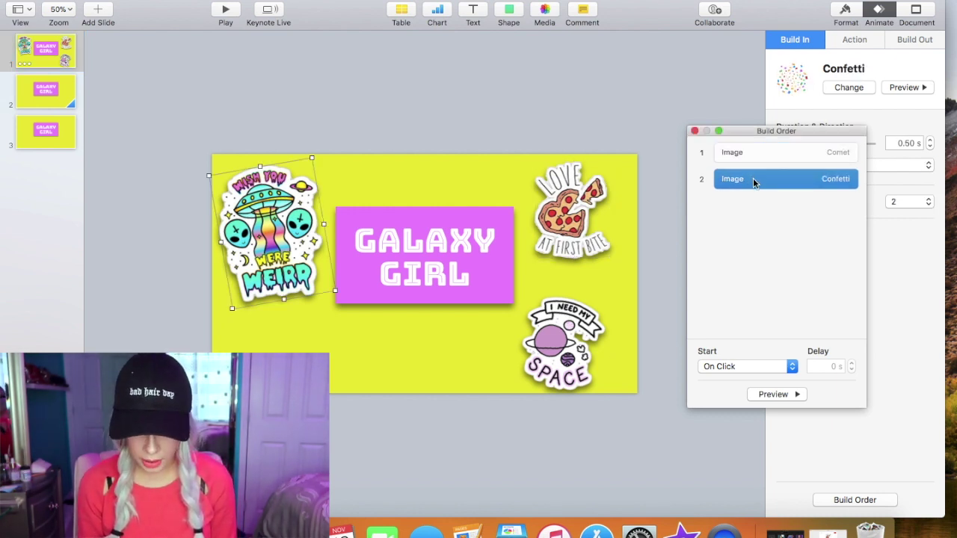
drag(753, 178, 754, 173)
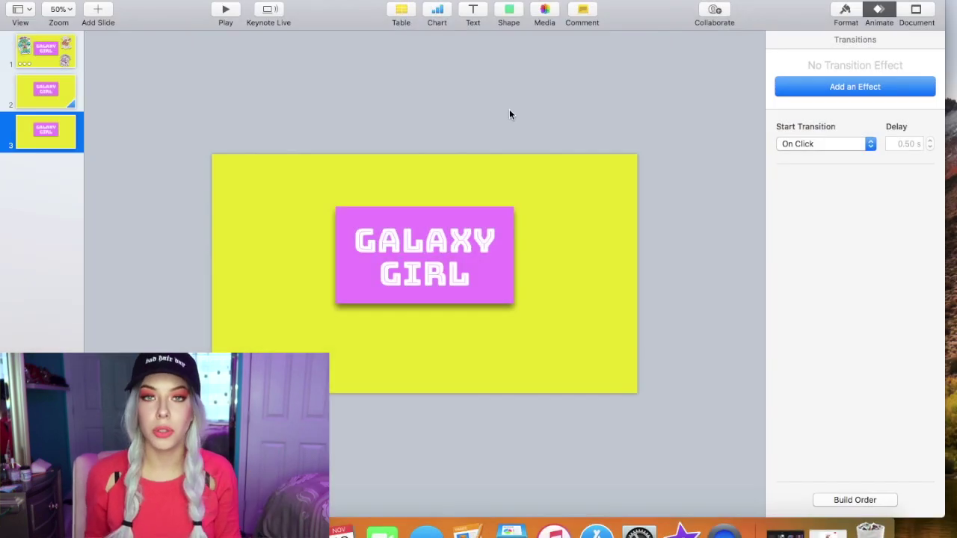
- Select slide 1, the one decorated with the three stickers
click(60, 64)
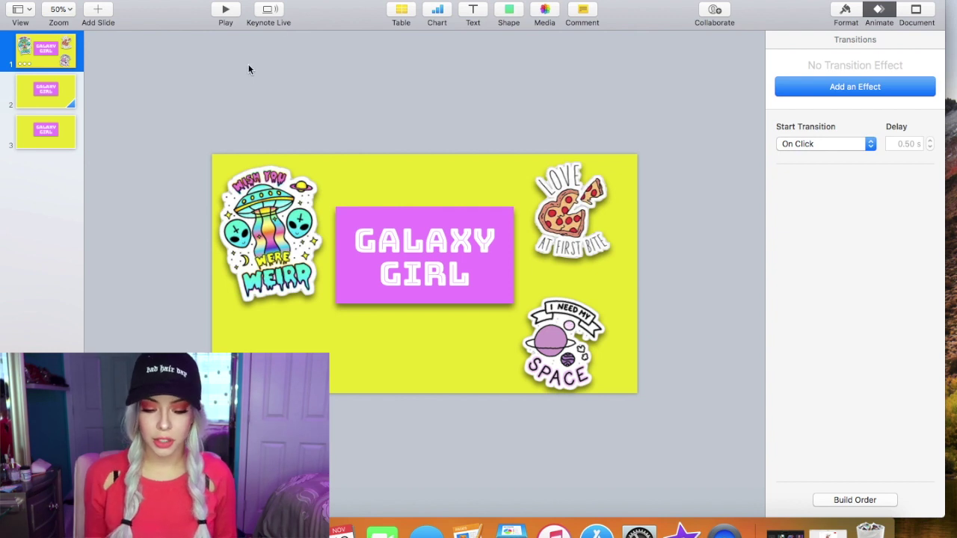